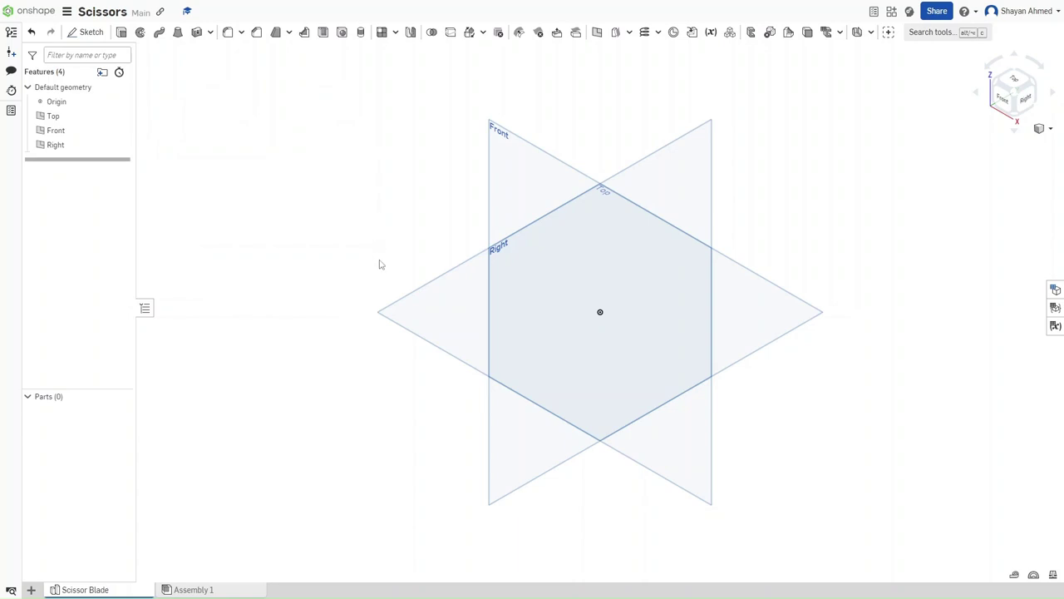
# - Start a sketch on the Top plane and draw a horizontal line from the origin, 5 in long
pyautogui.click(421, 312)
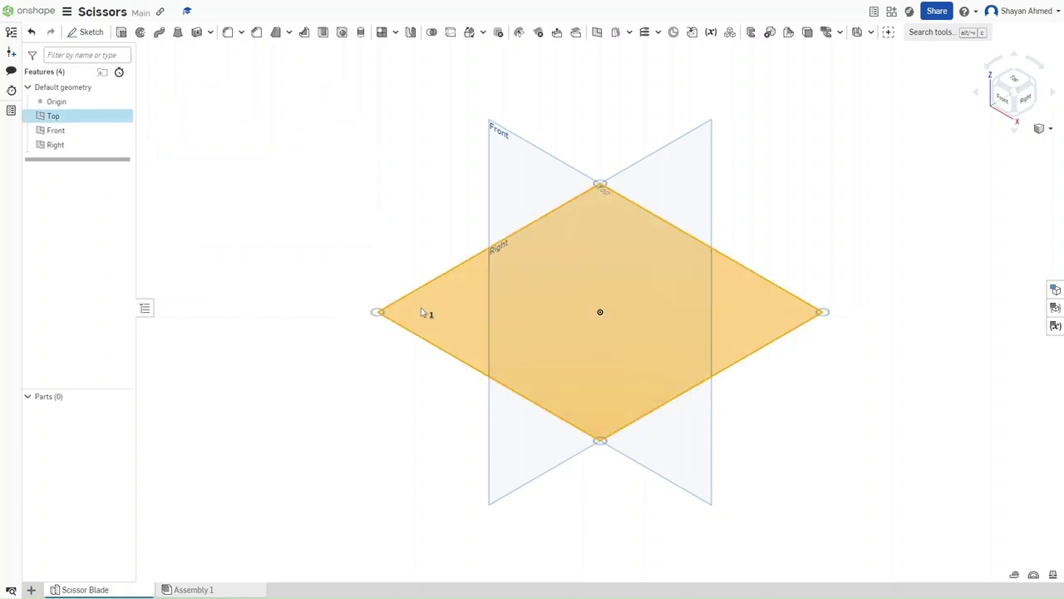
pyautogui.hotkey('shift', 's')
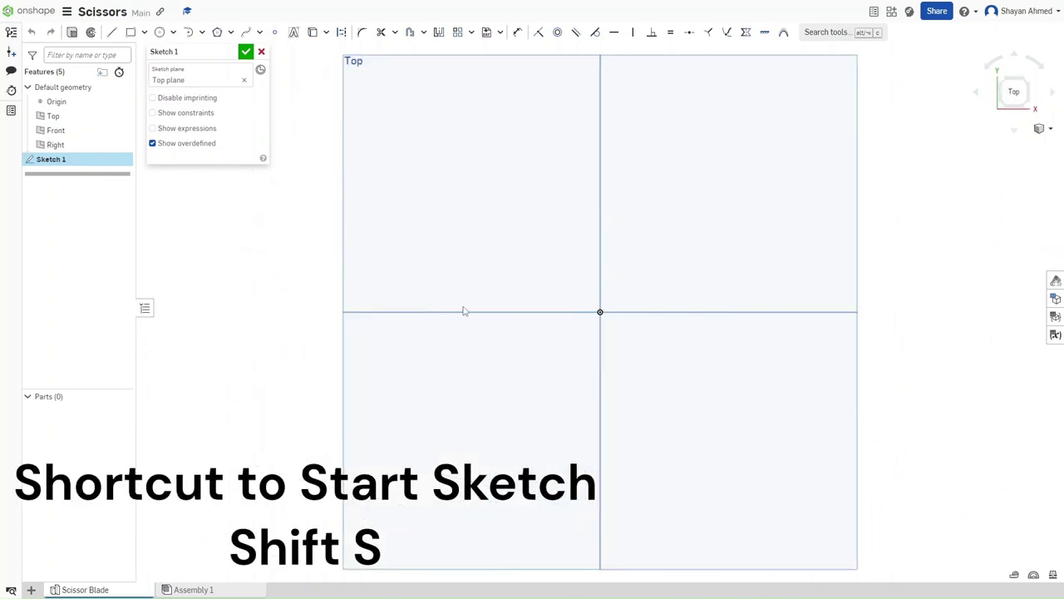
pyautogui.press('l')
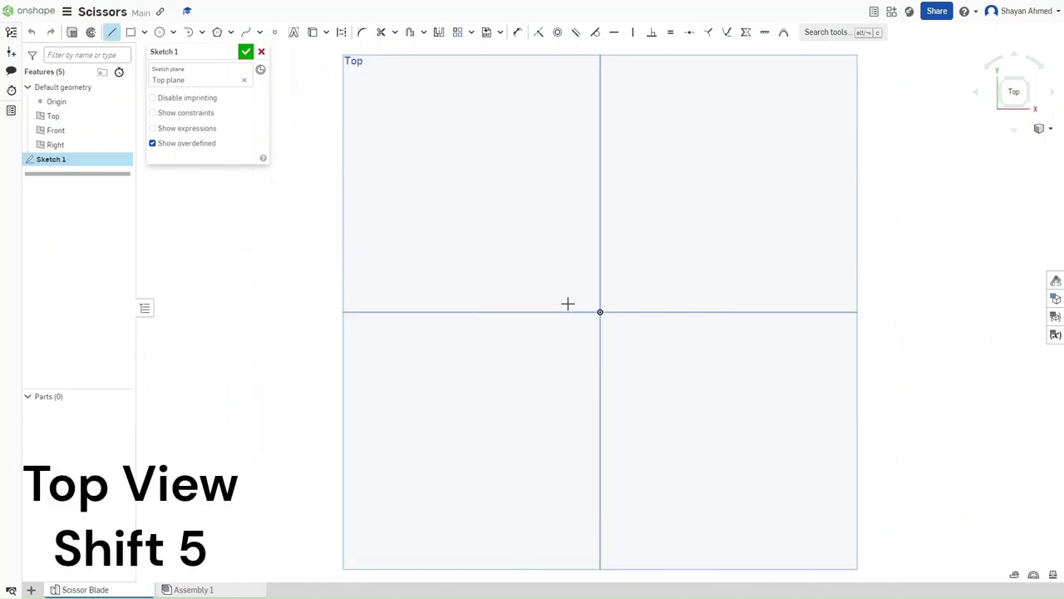
pyautogui.click(784, 312)
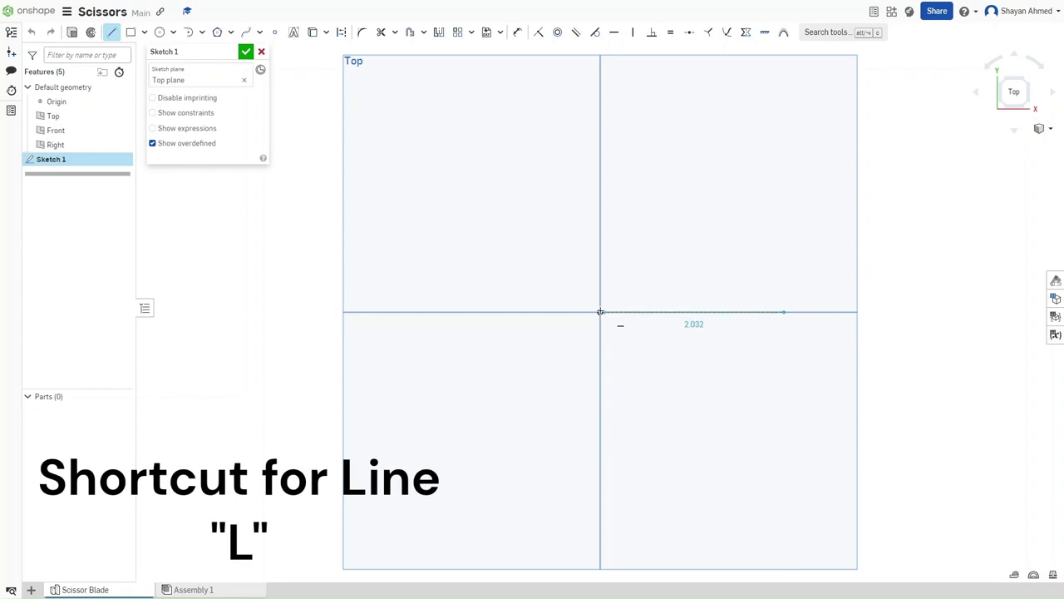
pyautogui.click(600, 312)
pyautogui.write('5')
pyautogui.press('Return')
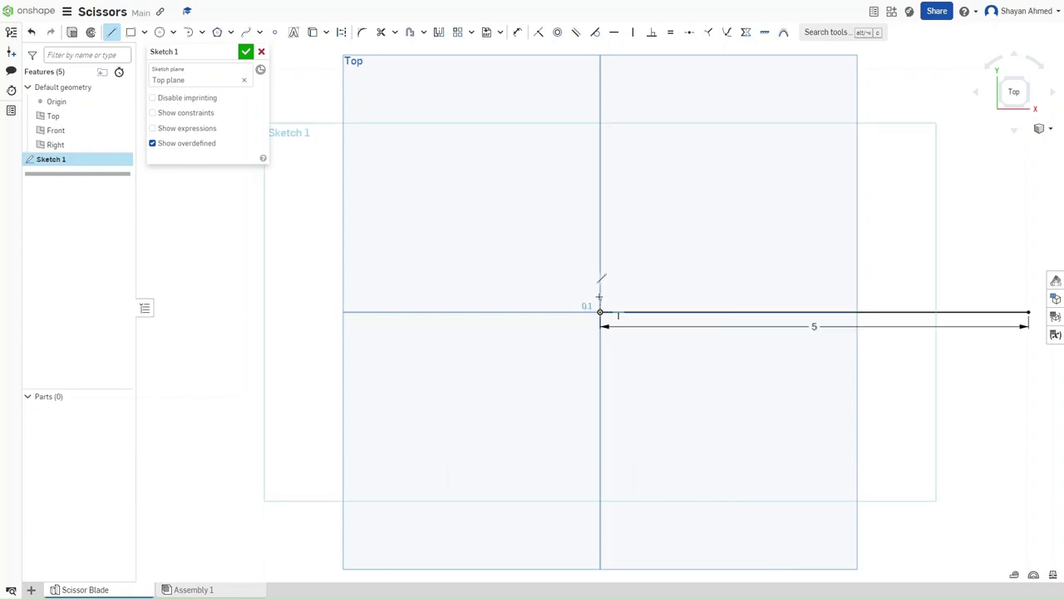
# - Draw connected lines from the origin: 0.15 in upward, 0.6 in horizontal, and a rising slanted segment about 0.8 in long
pyautogui.write('0.5')
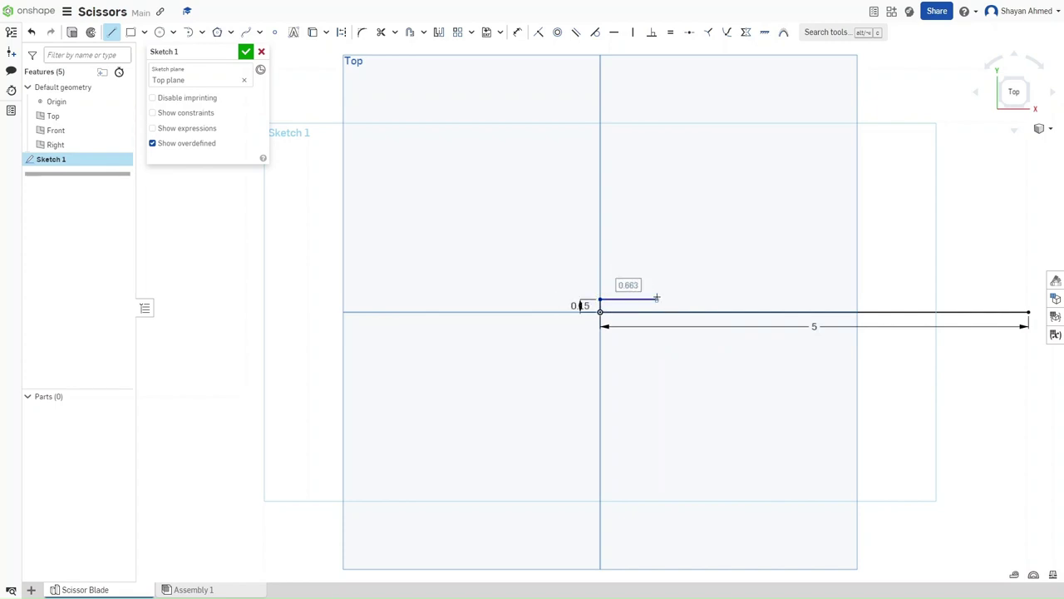
pyautogui.write('0.6')
pyautogui.press('Return')
pyautogui.click(702, 252)
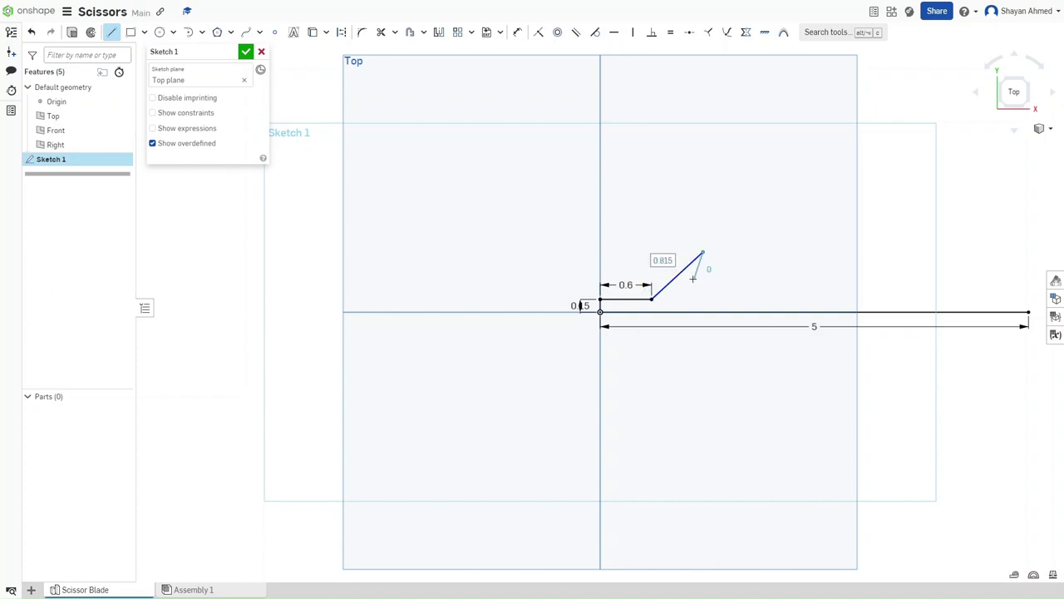
# - Dimension the vertical height of the slanted line as 0.3 in
pyautogui.scroll(5, 690, 282)
pyautogui.moveTo(612, 325); pyautogui.dragTo(463, 392, button='middle')
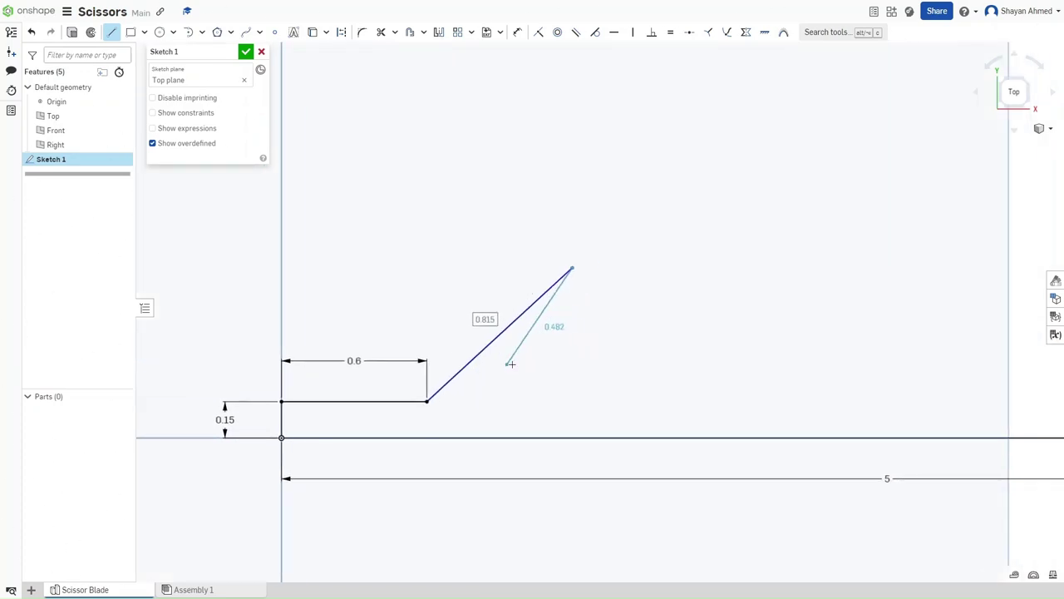
pyautogui.hotkey('shift', 's')
pyautogui.click(499, 328)
pyautogui.click(230, 339)
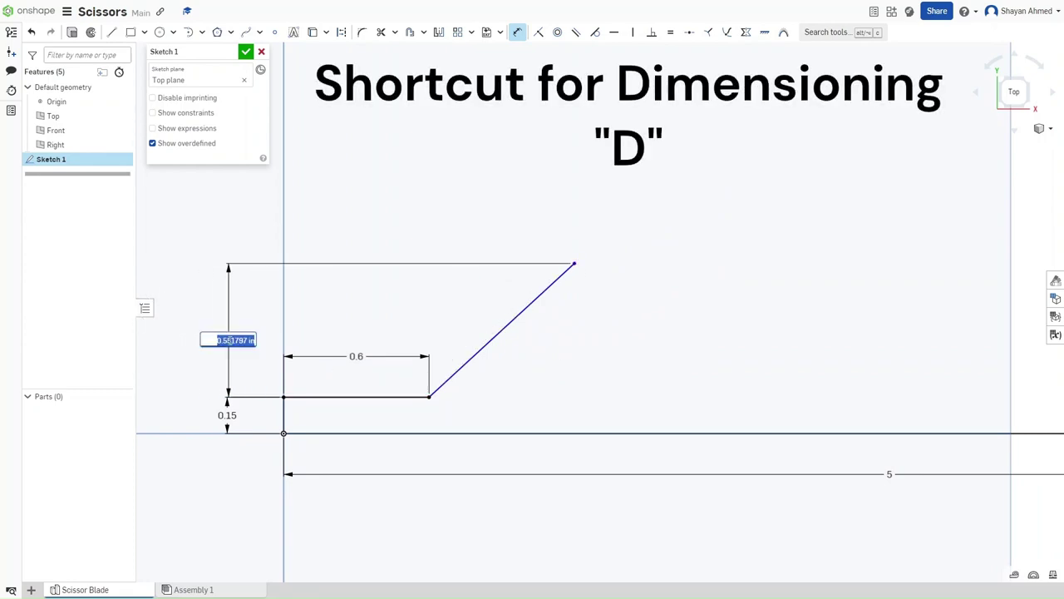
pyautogui.write('.3')
pyautogui.press('Return')
# - Set the angle between the slanted line and the 0.6 in horizontal line to 153°
pyautogui.click(480, 374)
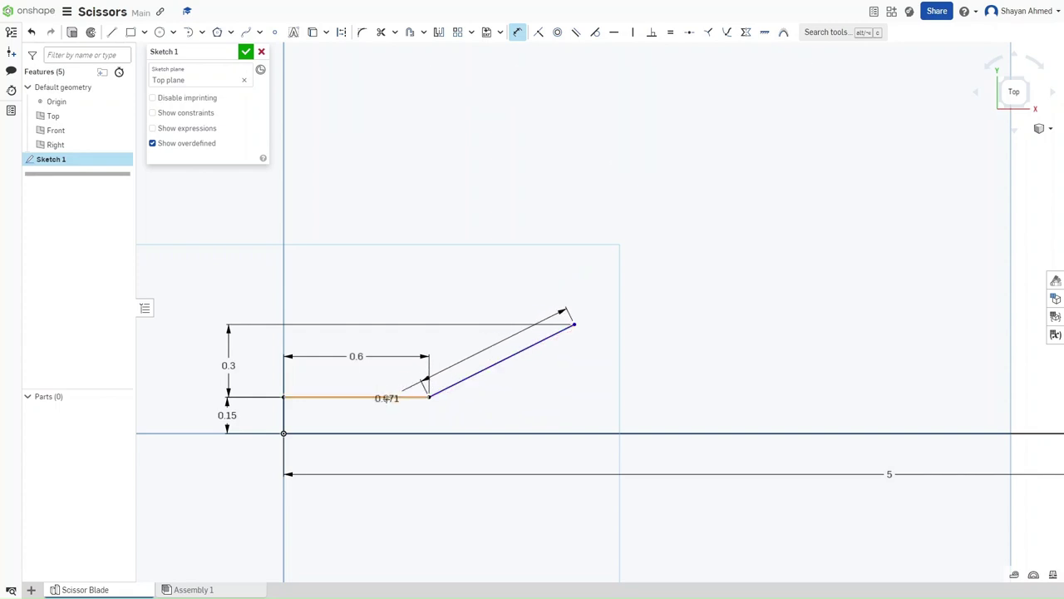
pyautogui.click(386, 398)
pyautogui.click(387, 273)
pyautogui.write('153')
pyautogui.press('Return')
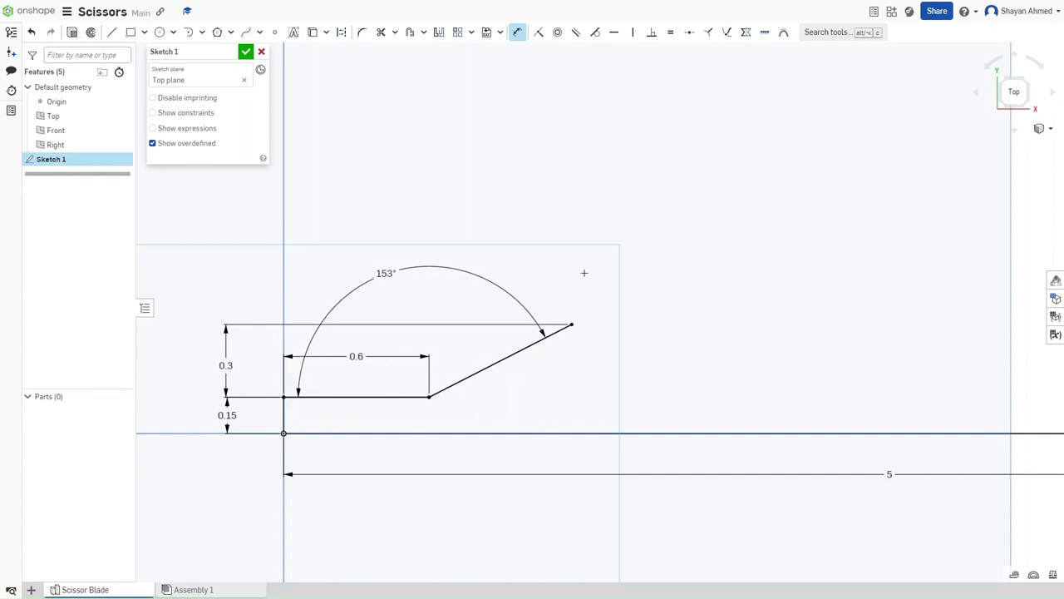
# - Draw a descending line about 0.4 in long from the slanted line's upper end and set the angle between them to 148°
pyautogui.press('l')
pyautogui.click(571, 325)
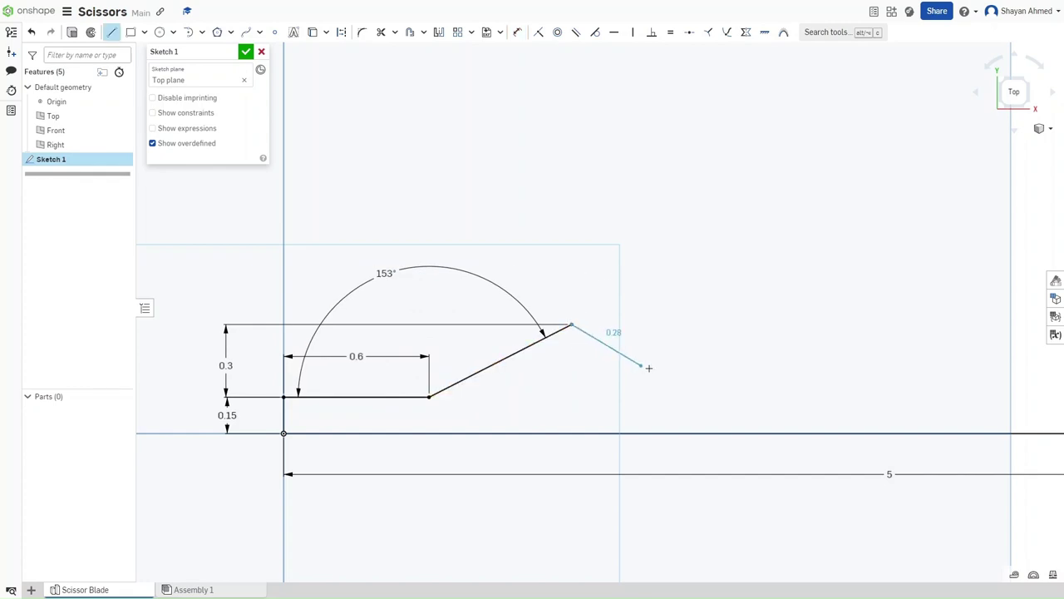
pyautogui.click(657, 371)
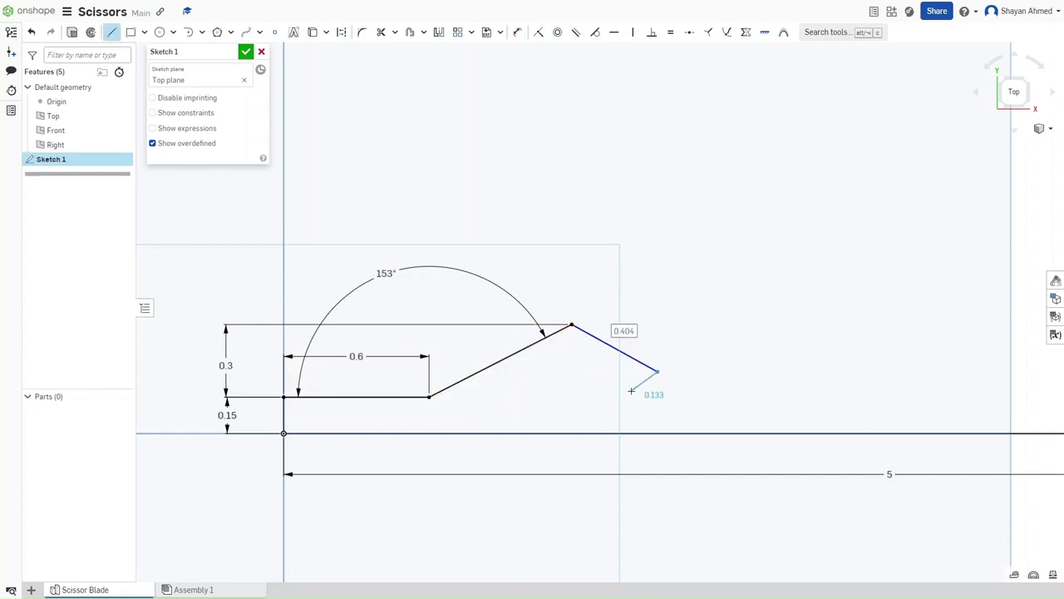
pyautogui.press('d')
pyautogui.click(601, 344)
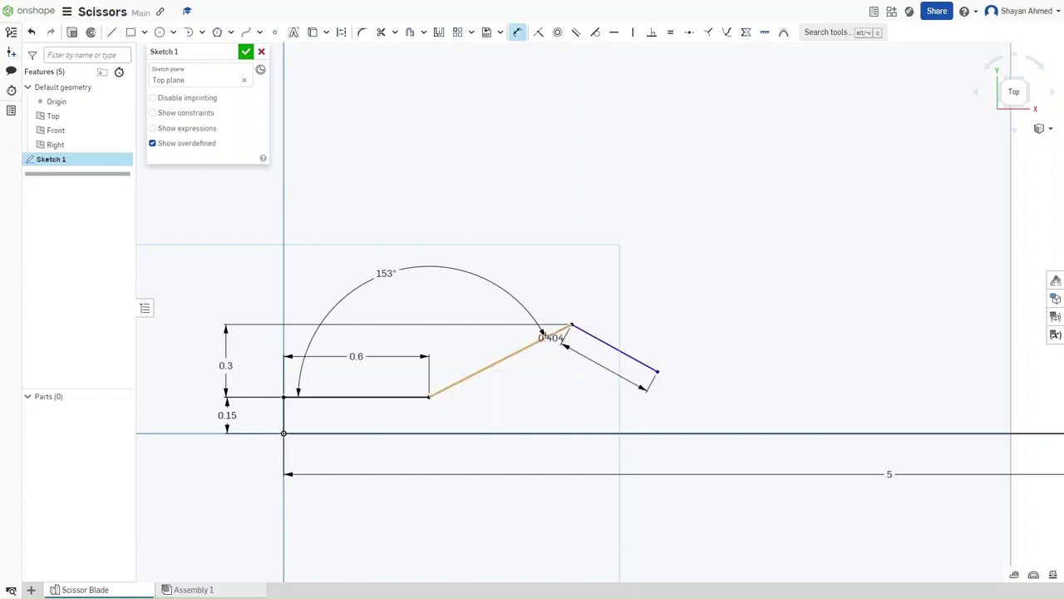
pyautogui.click(532, 344)
pyautogui.click(564, 383)
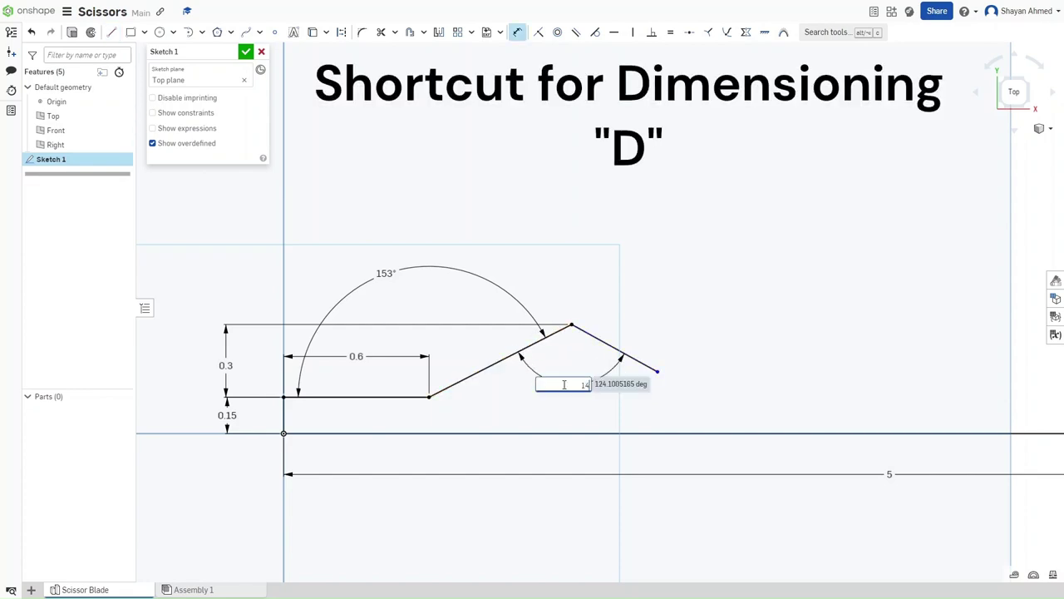
pyautogui.write('148')
pyautogui.press('Return')
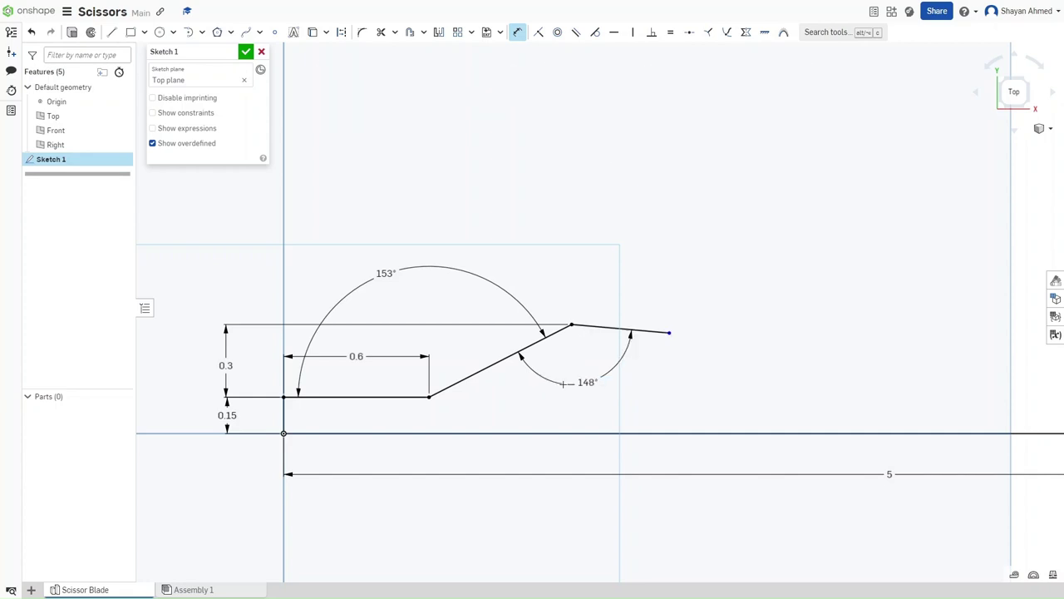
# - Set the length of the descending upper edge line to 3.5 in
pyautogui.click(605, 327)
pyautogui.click(617, 302)
pyautogui.write('3')
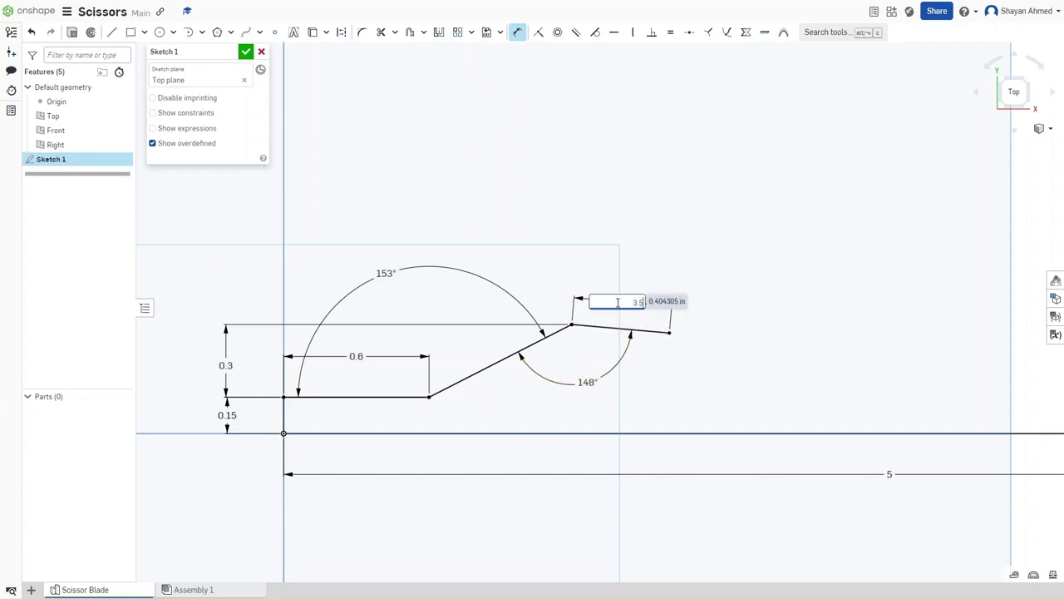
pyautogui.write('.5')
pyautogui.press('Return')
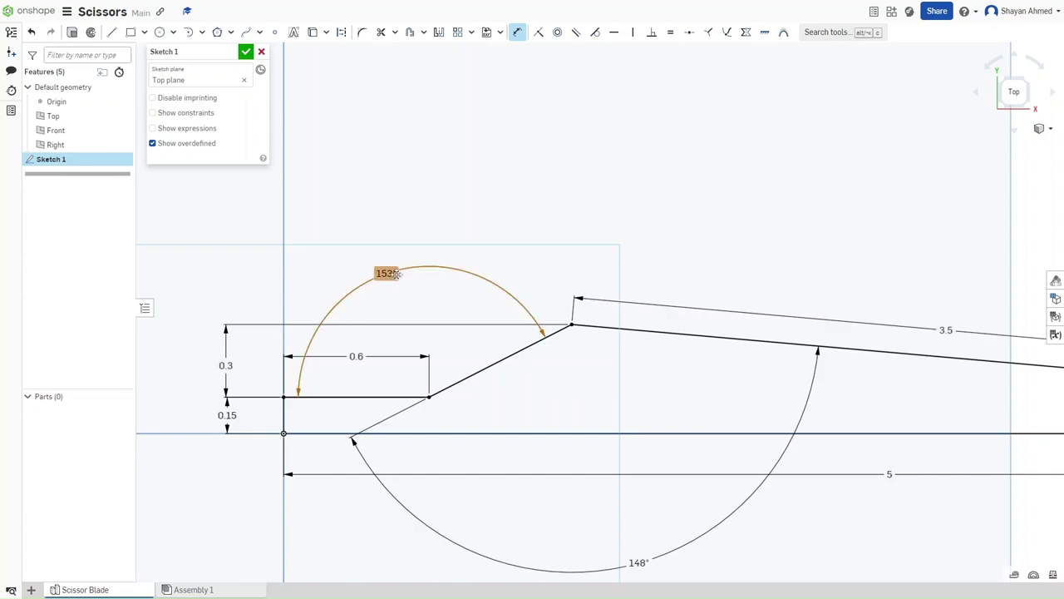
# - Close the blade tip with a tangent arc of radius 0.53 in from the upper edge's end to the 5 in line's endpoint
pyautogui.moveTo(397, 274)
pyautogui.mouseDown(button='middle')
pyautogui.moveTo(527, 286)
pyautogui.moveTo(256, 272)
pyautogui.mouseUp(button='middle')
pyautogui.scroll(5, 657, 374)
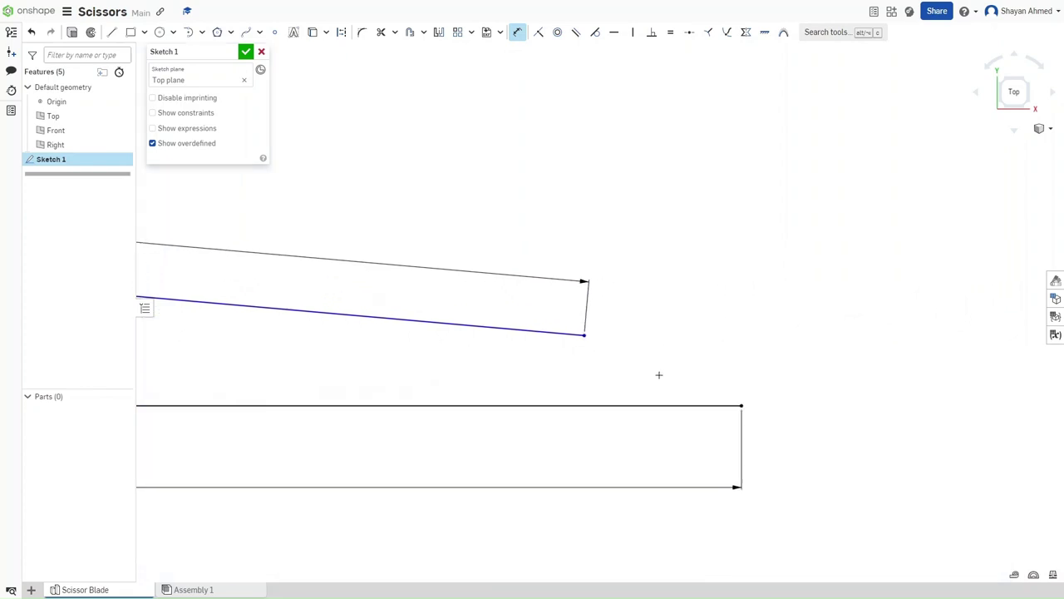
pyautogui.click(202, 32)
pyautogui.click(208, 70)
pyautogui.click(533, 308)
pyautogui.click(798, 426)
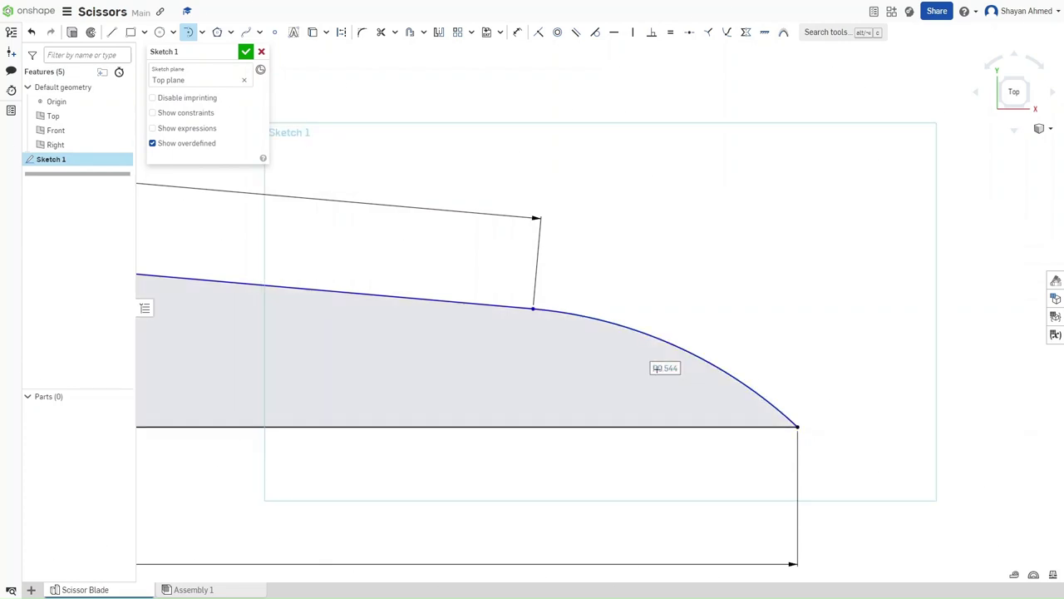
pyautogui.doubleClick(658, 369)
pyautogui.press('Return')
# - Draw a circle 0.2 in in diameter inside the blade profile, just below the upper peak
pyautogui.scroll(-5, 485, 309)
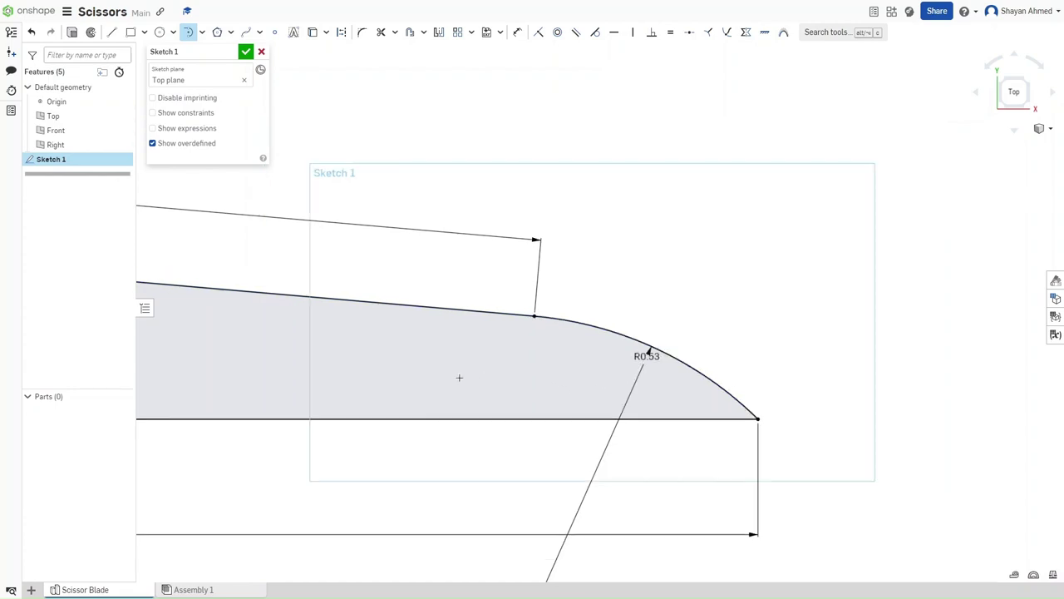
pyautogui.scroll(10, 846, 368)
pyautogui.scroll(-4, 846, 368)
pyautogui.scroll(1, 736, 313)
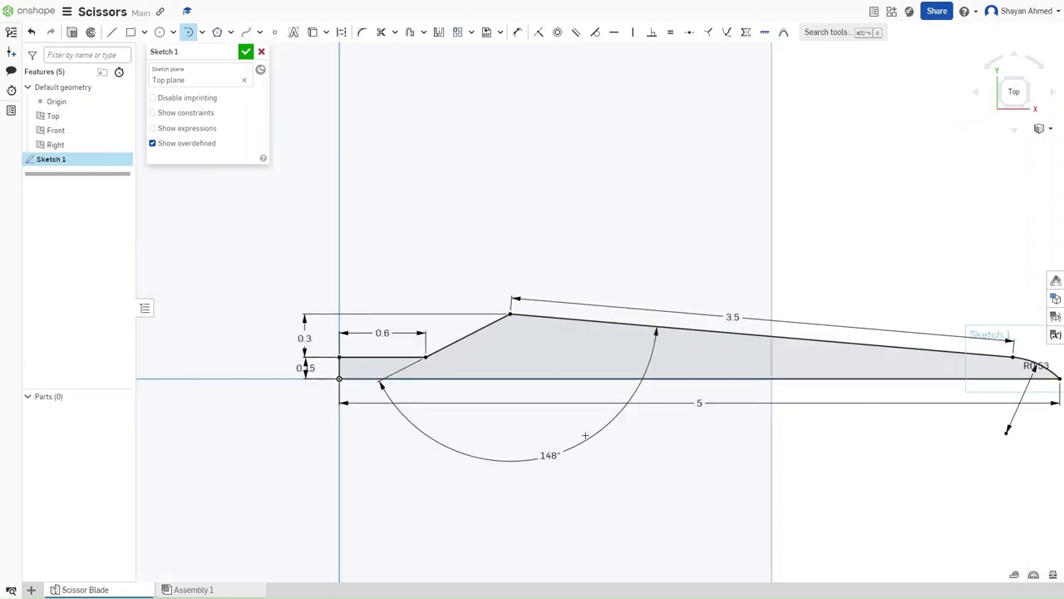
pyautogui.press('c')
pyautogui.click(517, 347)
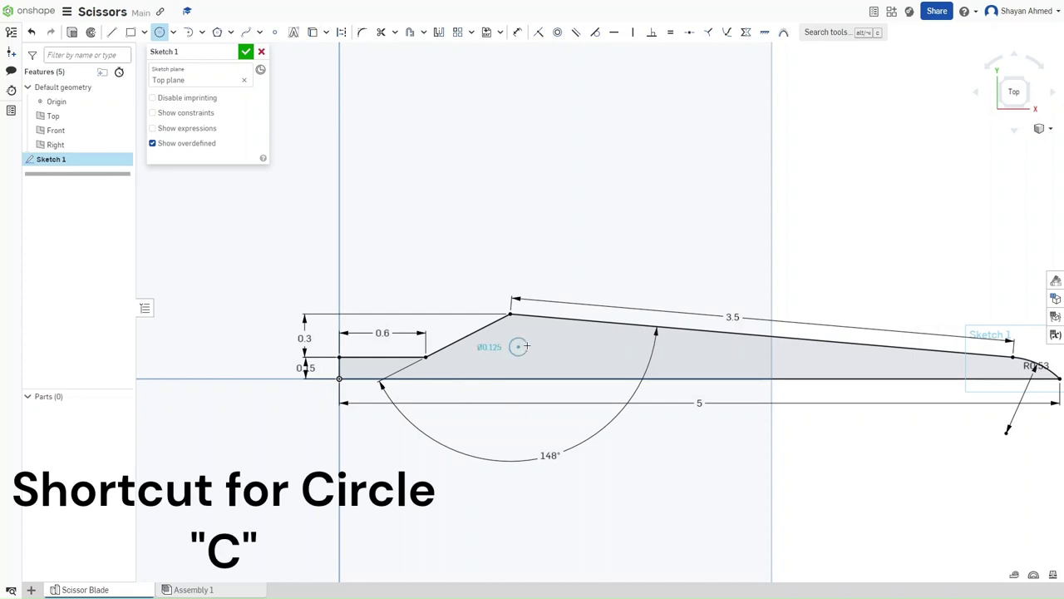
pyautogui.write('0.2')
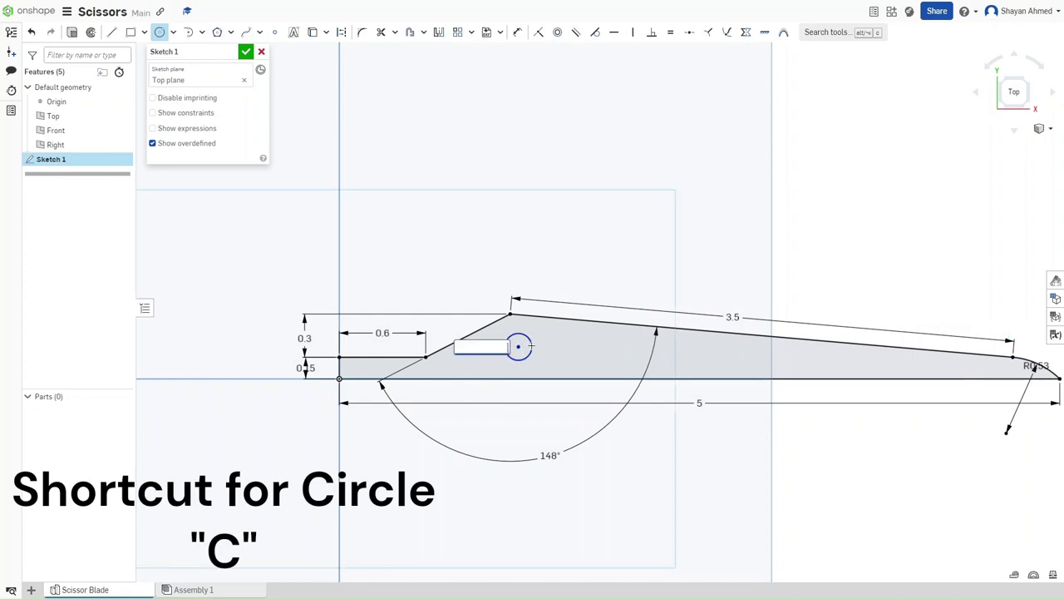
pyautogui.press('Return')
# - Dimension the horizontal distance from the origin to the circle's center as 1.575 in
pyautogui.press('d')
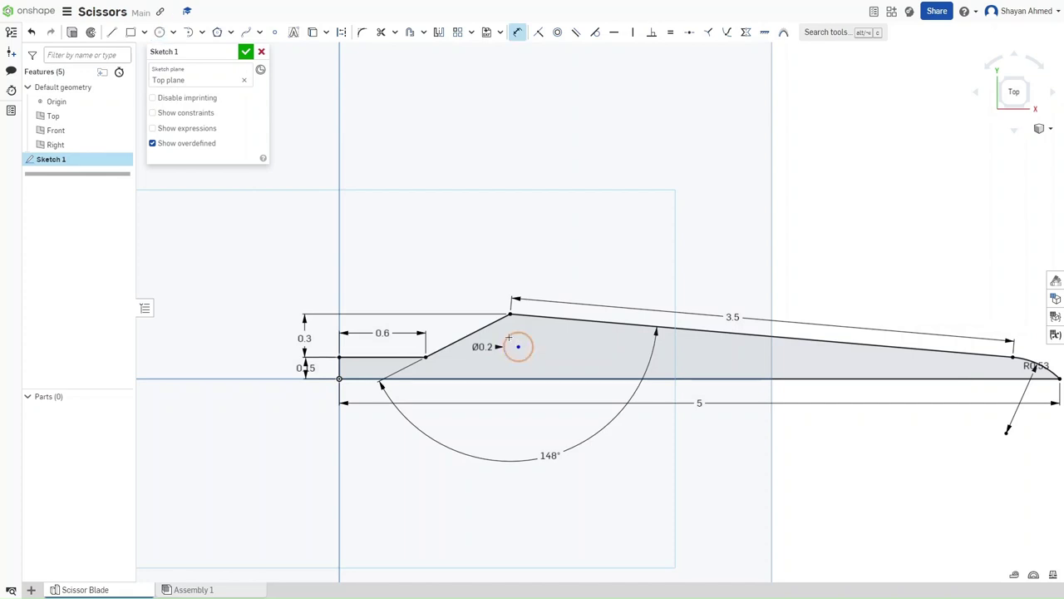
pyautogui.click(339, 379)
pyautogui.click(518, 346)
pyautogui.click(414, 213)
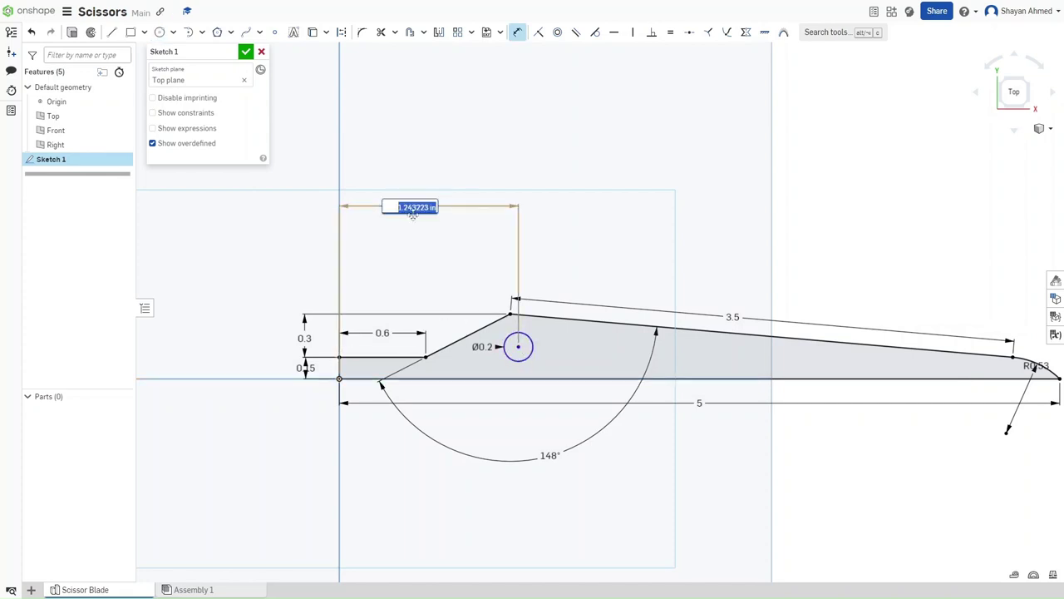
pyautogui.write('1.575')
pyautogui.press('Return')
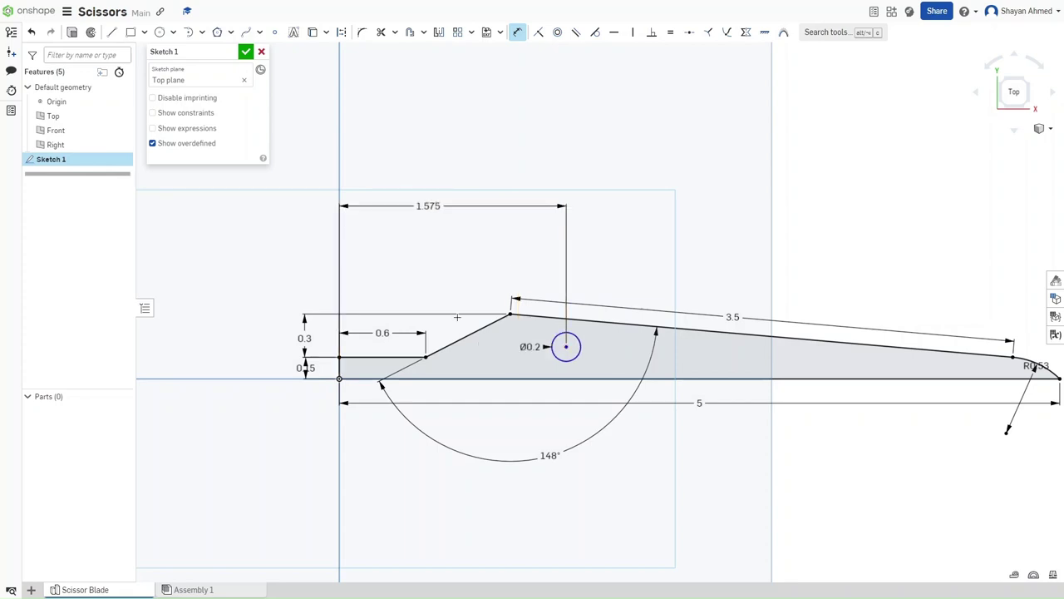
# - Draw a vertical construction line about 0.41 in long from the blade's upper edge to its bottom edge, beside the circle's center
pyautogui.scroll(5, 576, 366)
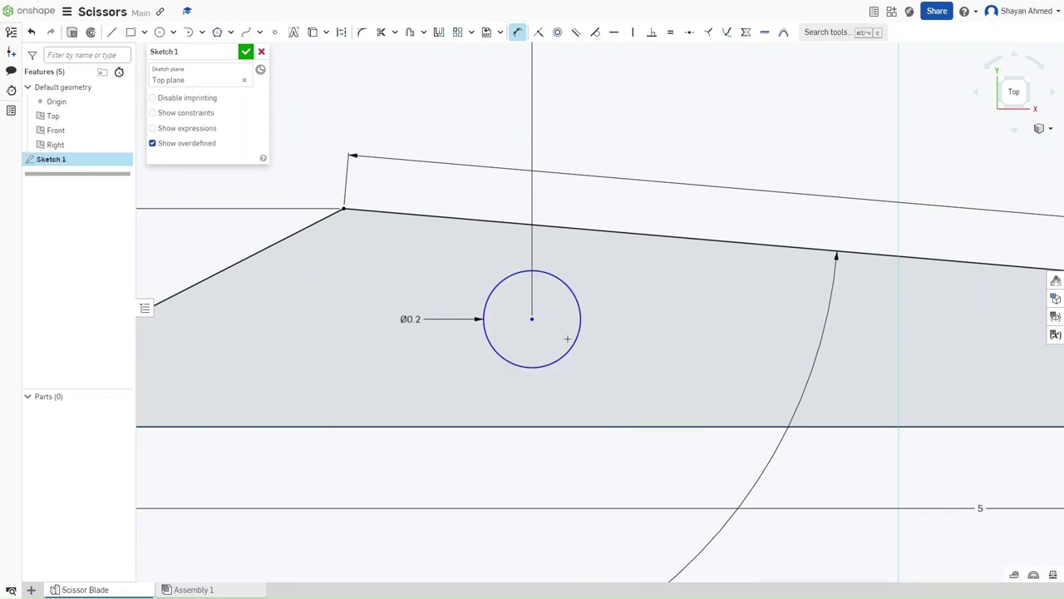
pyautogui.press('l')
pyautogui.press('q')
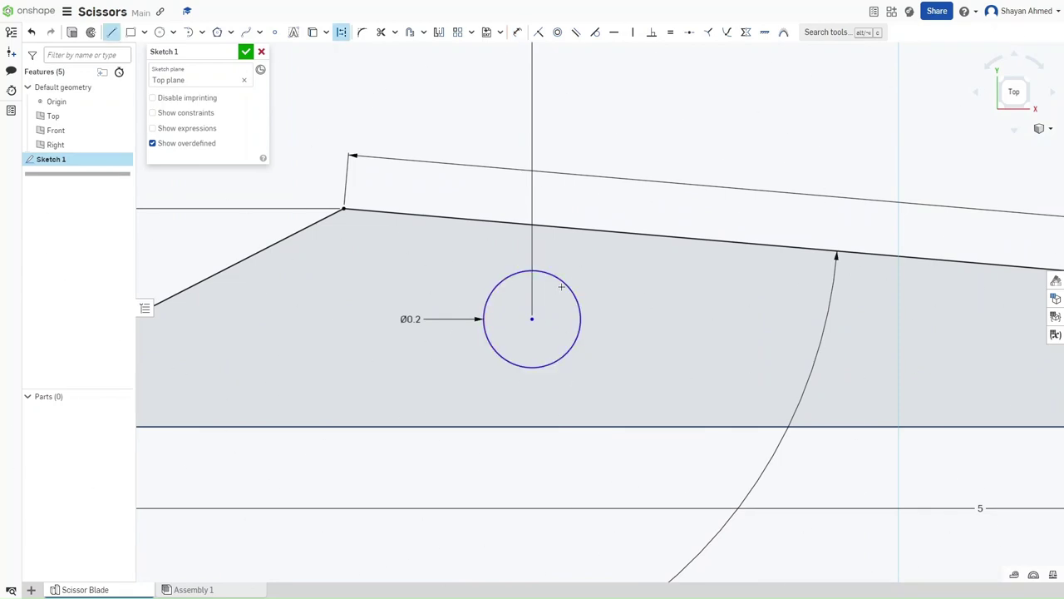
pyautogui.click(567, 227)
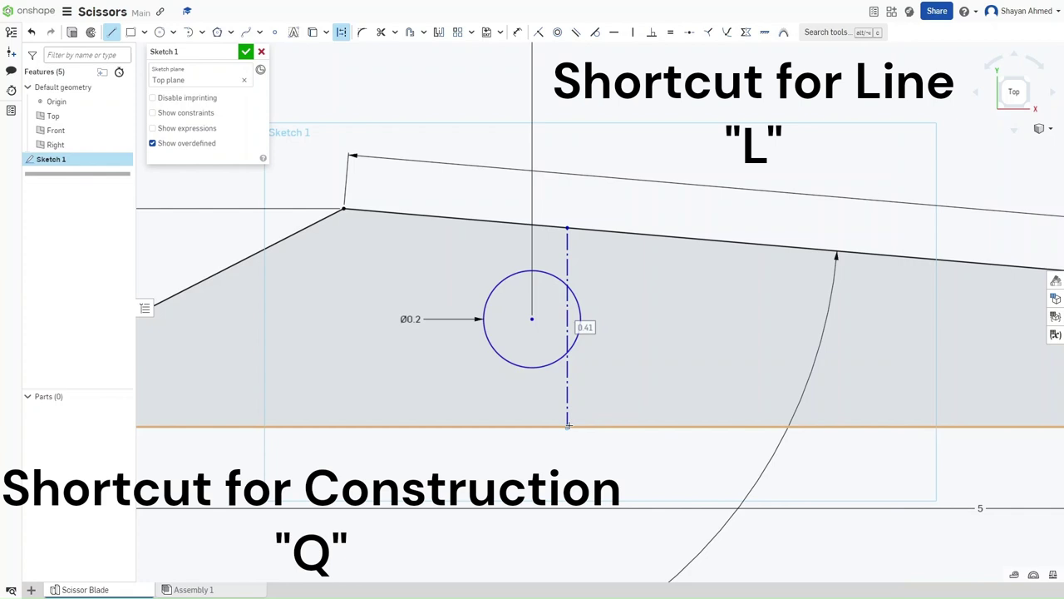
pyautogui.click(568, 426)
# - Make the circle's center coincident with the vertical construction line
pyautogui.press('i')
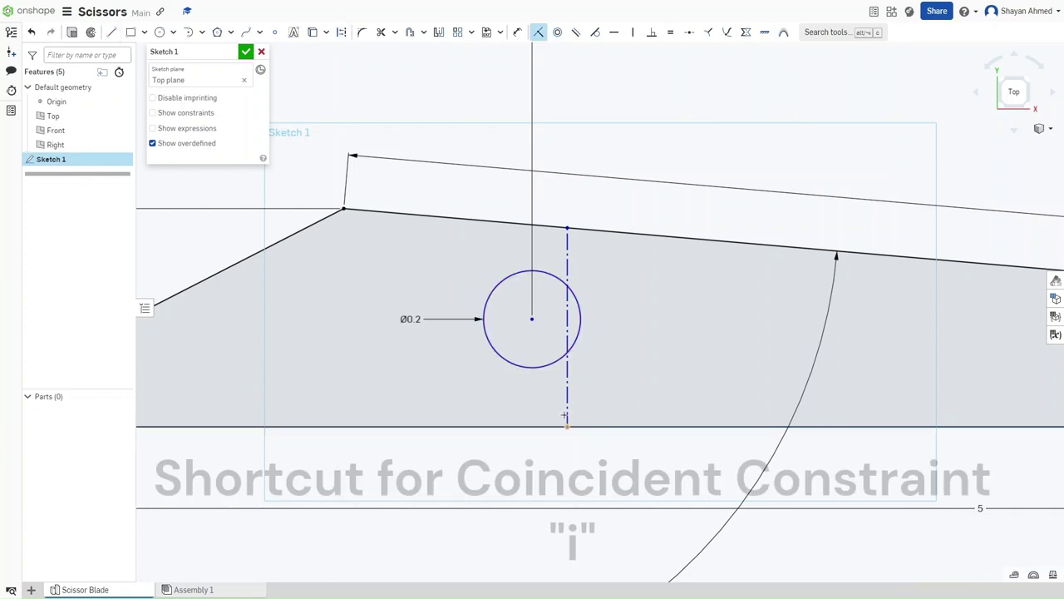
pyautogui.click(532, 318)
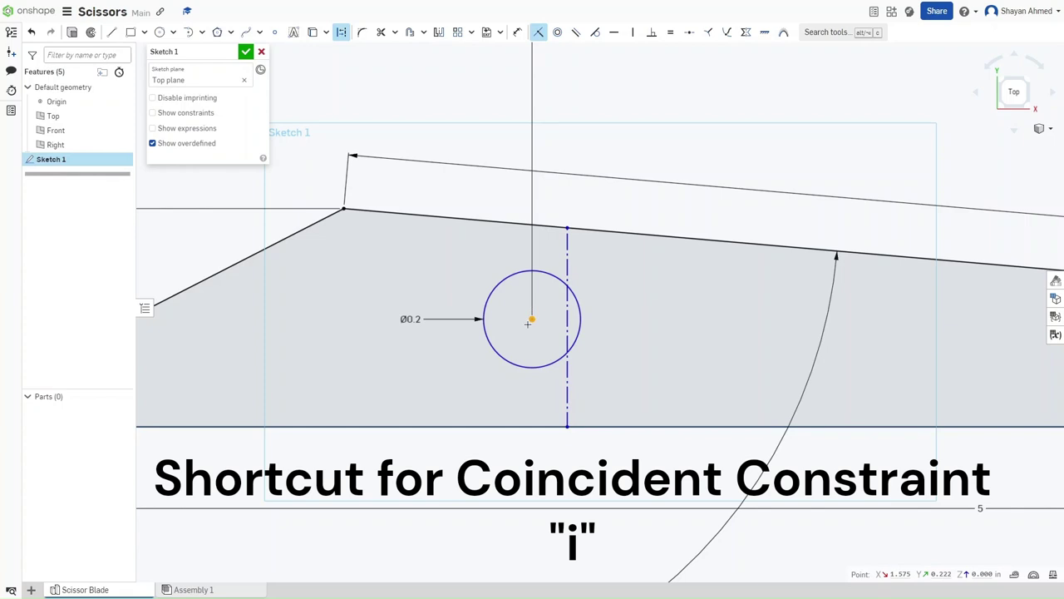
pyautogui.click(566, 293)
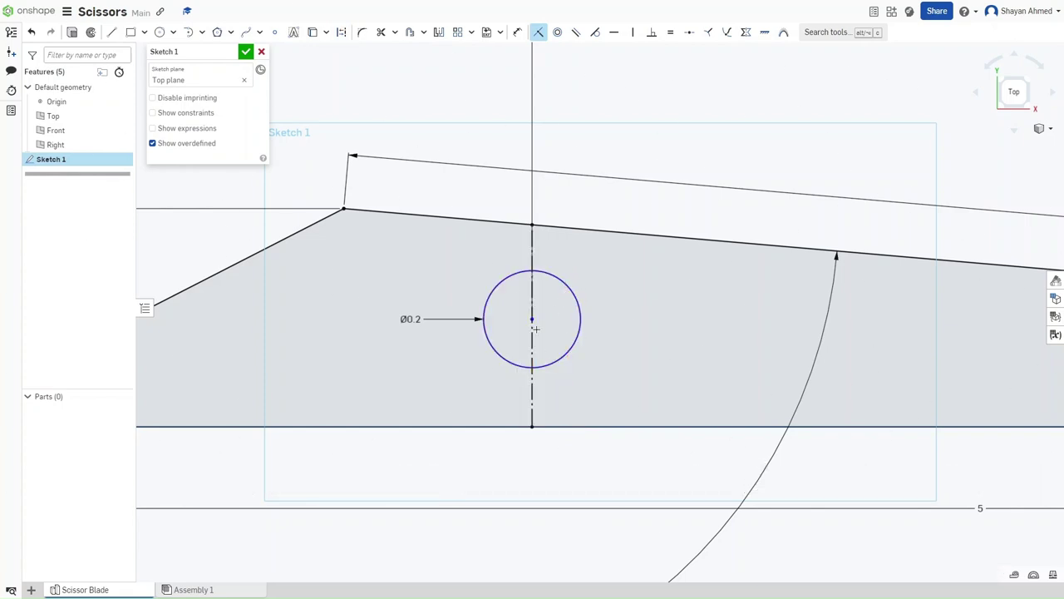
# - Constrain the circle's center to the midpoint of the vertical construction line
pyautogui.hotkey('shift', 'm')
pyautogui.click(532, 318)
pyautogui.click(532, 301)
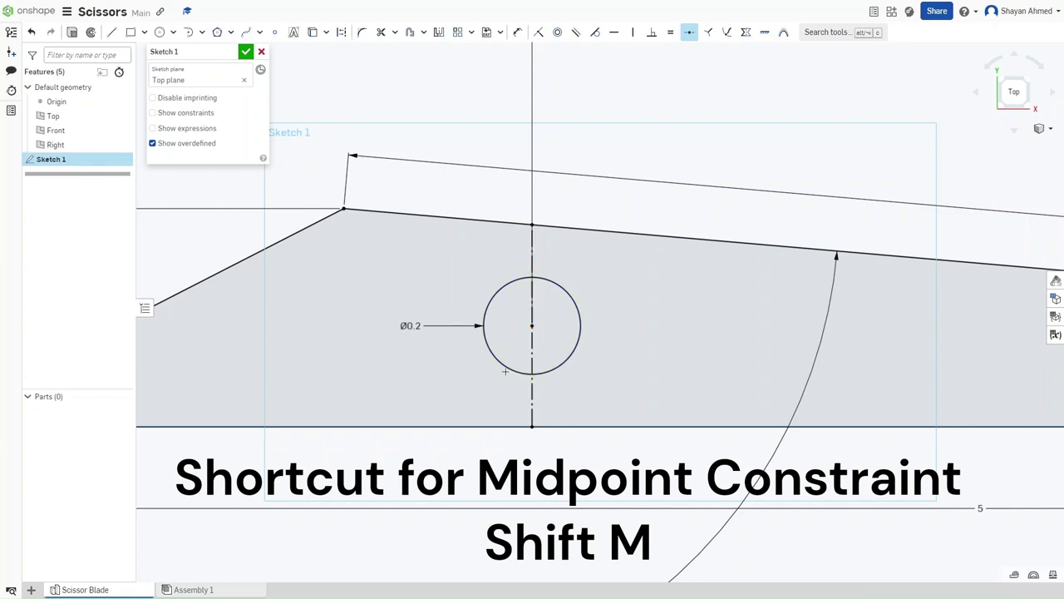
pyautogui.scroll(-5, 477, 382)
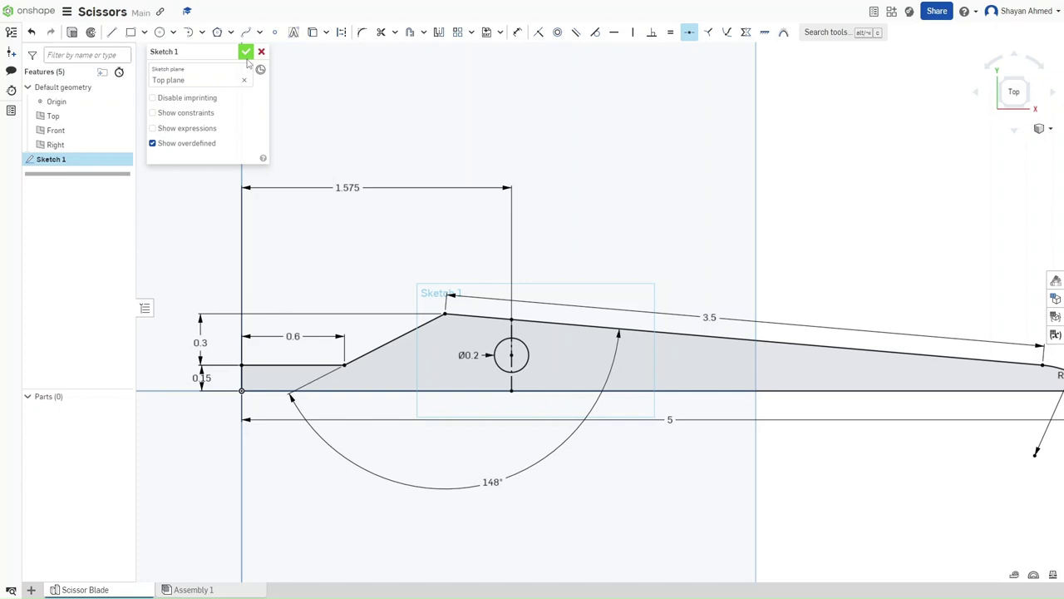
# - Extrude the blade sketch as a new solid to a depth of 2.5 mm
pyautogui.hotkey('shift', 'e')
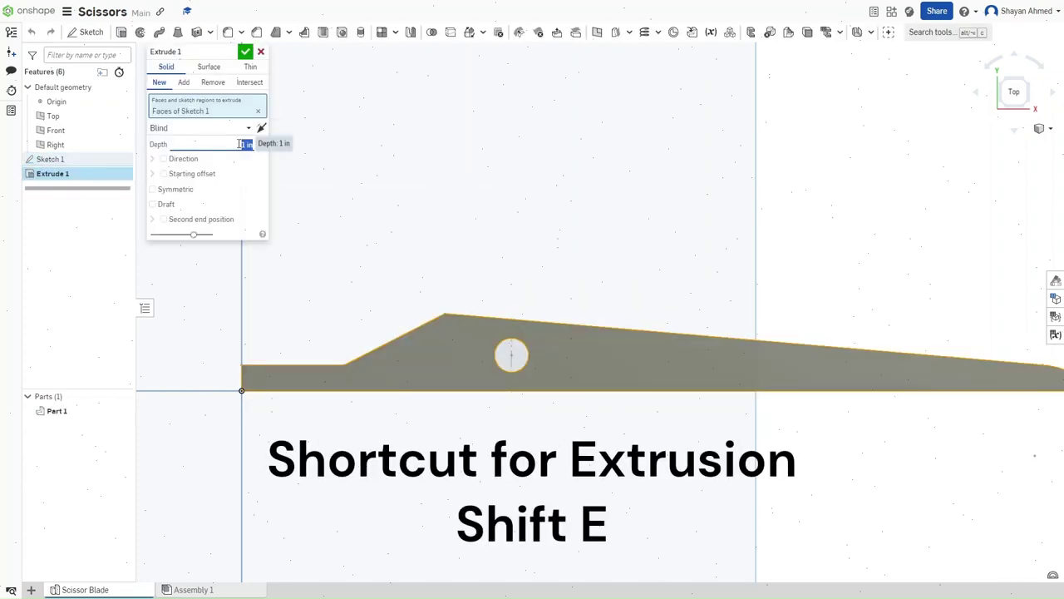
pyautogui.write('2.5mm')
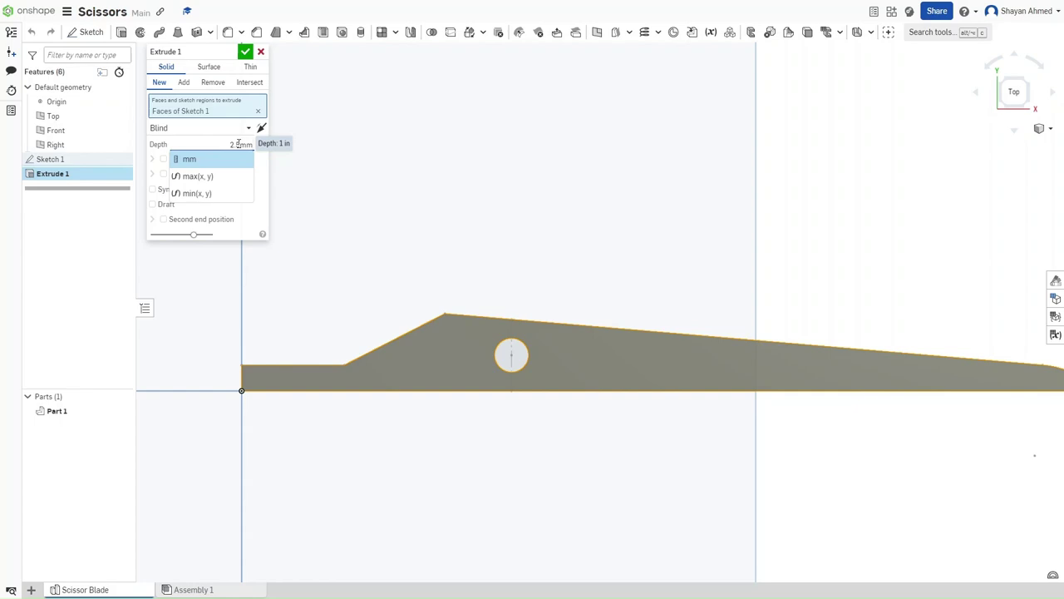
pyautogui.press('Return')
pyautogui.press('Return')
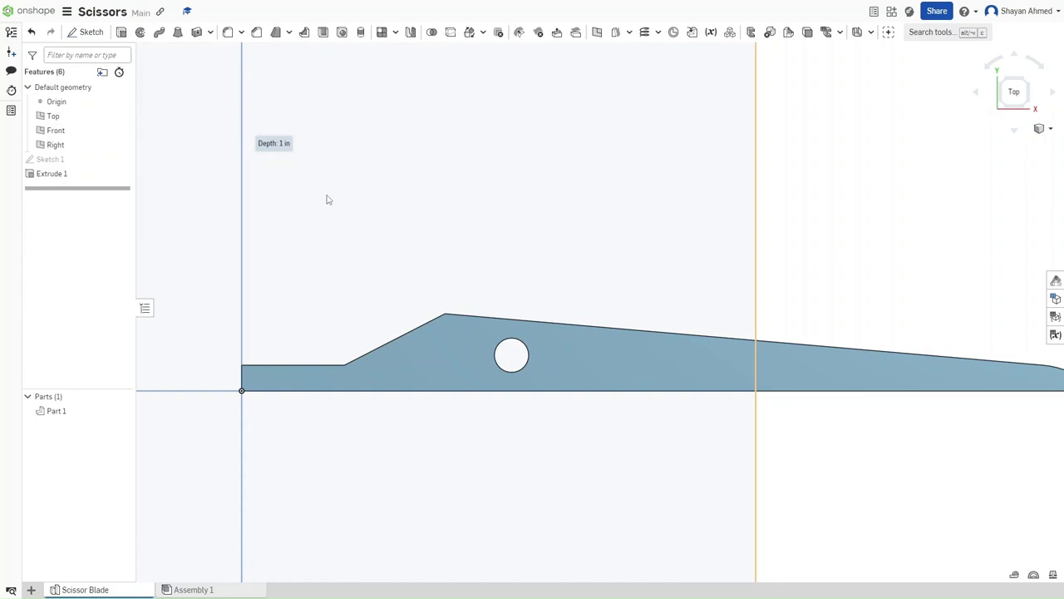
# - Start a sketch on the narrow side face along the blade's long straight edge, viewed from the front
pyautogui.hotkey('shift', '7')
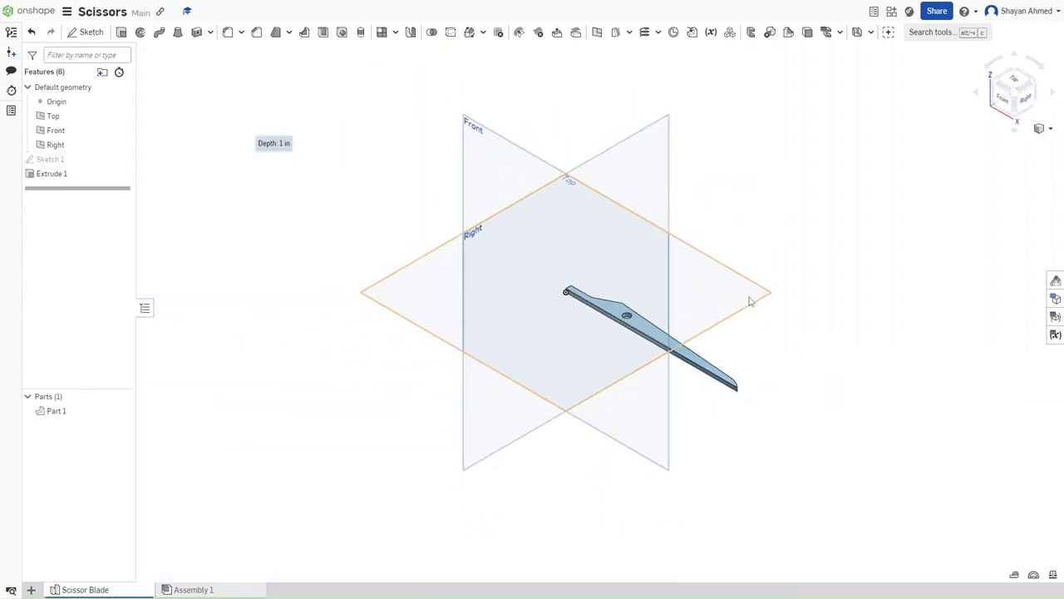
pyautogui.scroll(5, 723, 383)
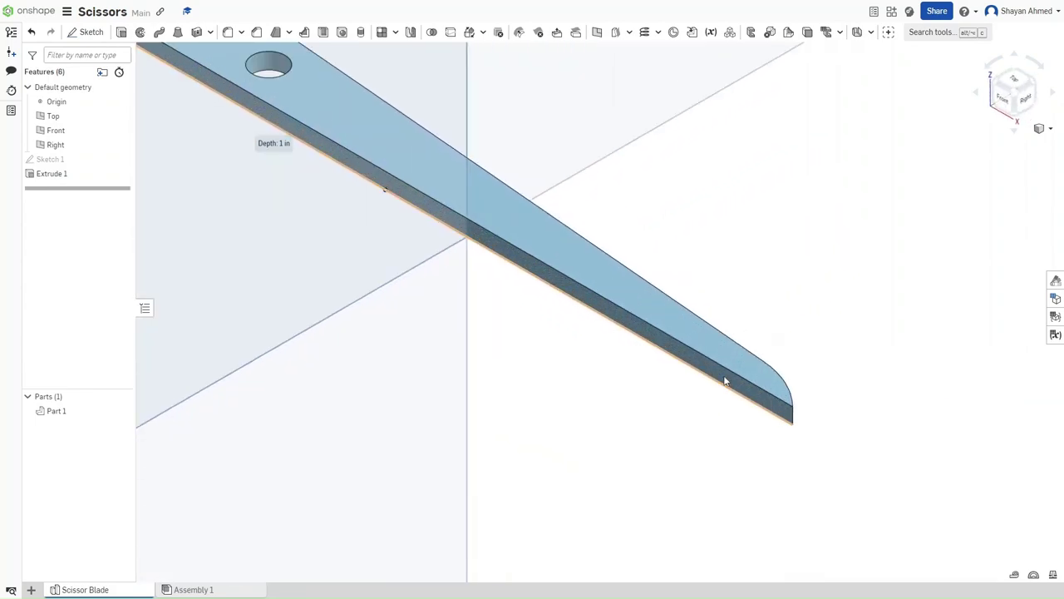
pyautogui.scroll(3, 726, 374)
pyautogui.click(726, 374)
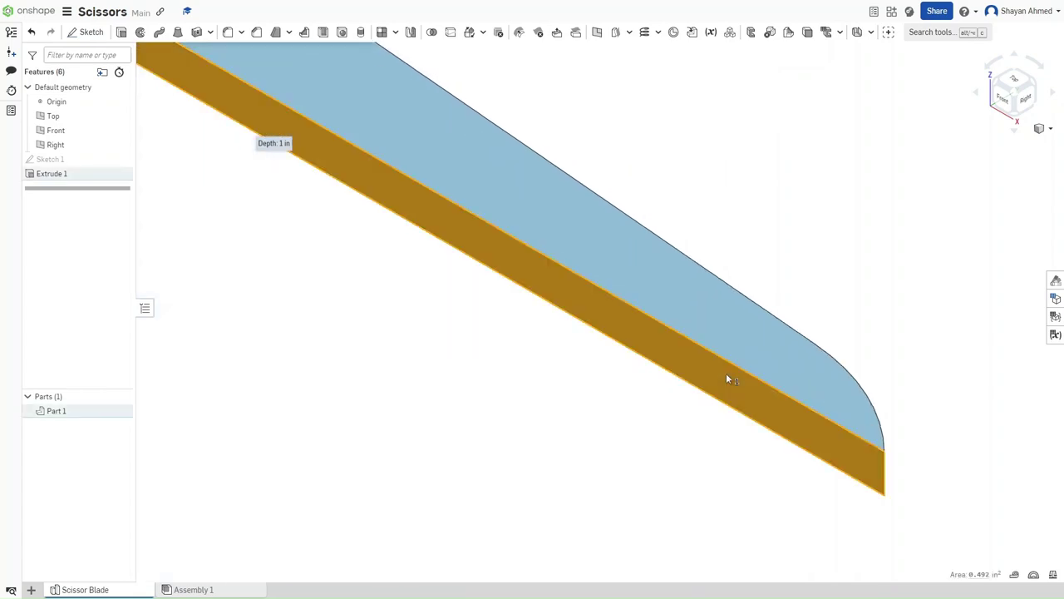
pyautogui.hotkey('shift', 's')
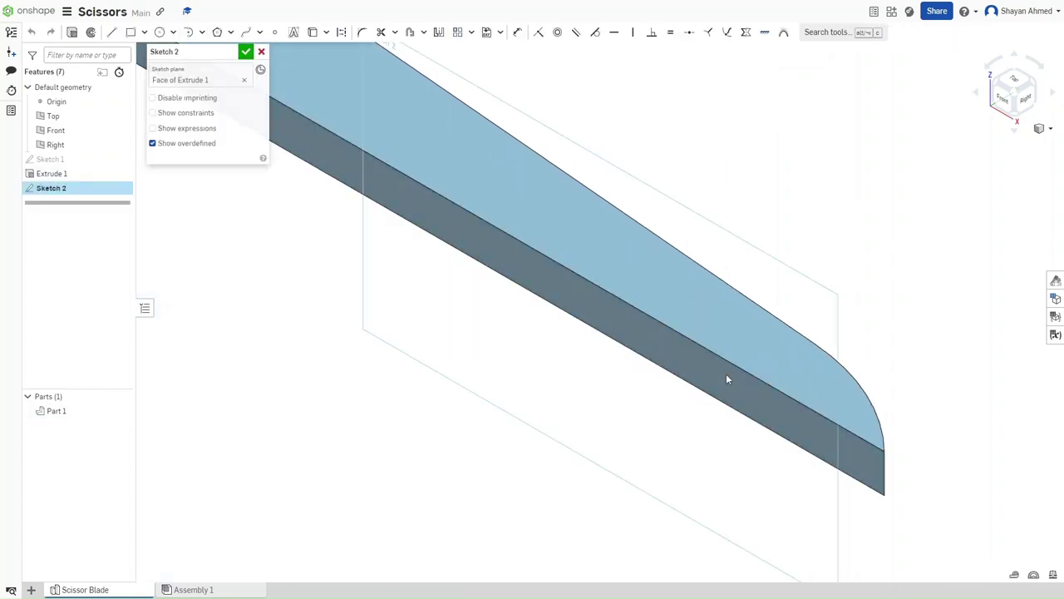
pyautogui.hotkey('shift', '1')
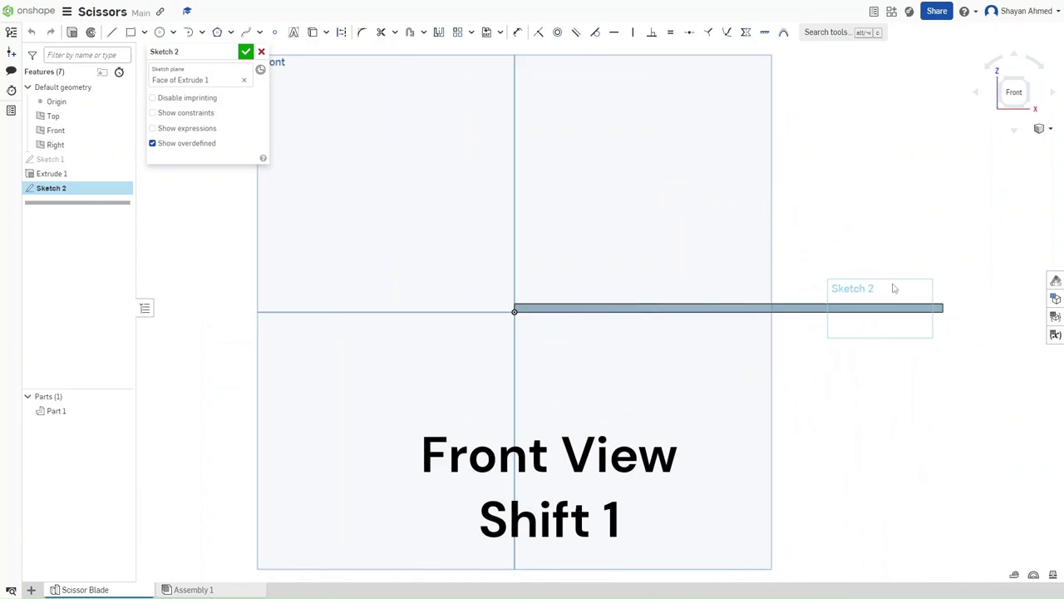
pyautogui.scroll(5, 982, 357)
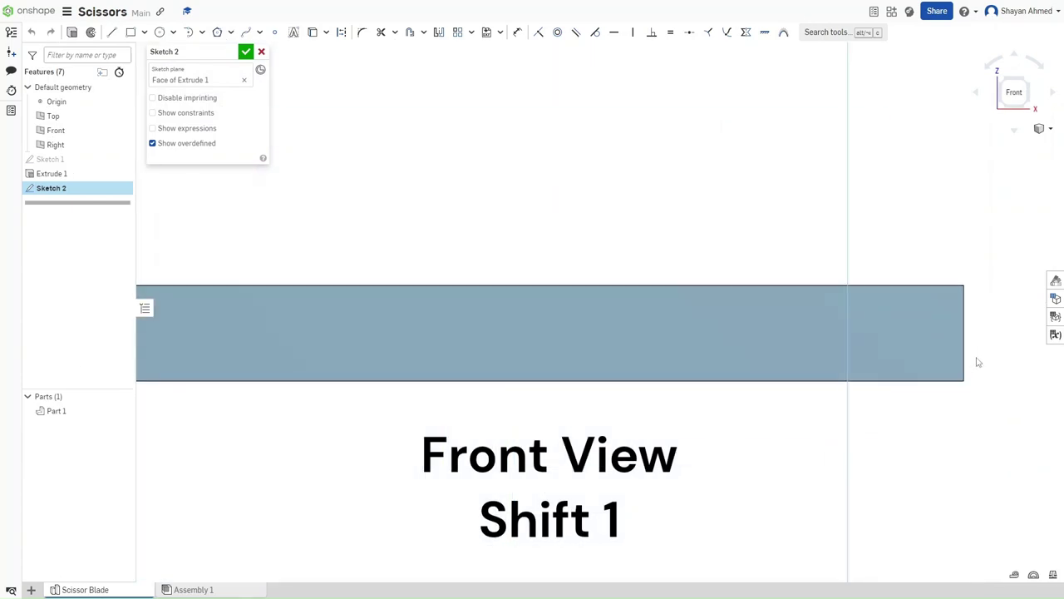
# - Draw a 2.2 in horizontal line inward from the vertical edge at the blade's tip
pyautogui.press('l')
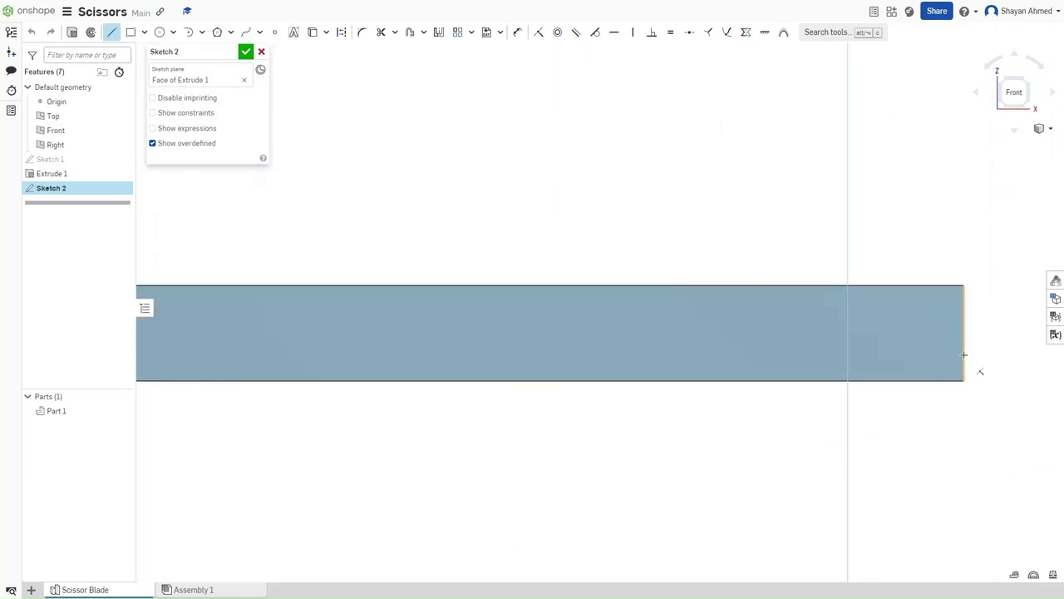
pyautogui.click(965, 353)
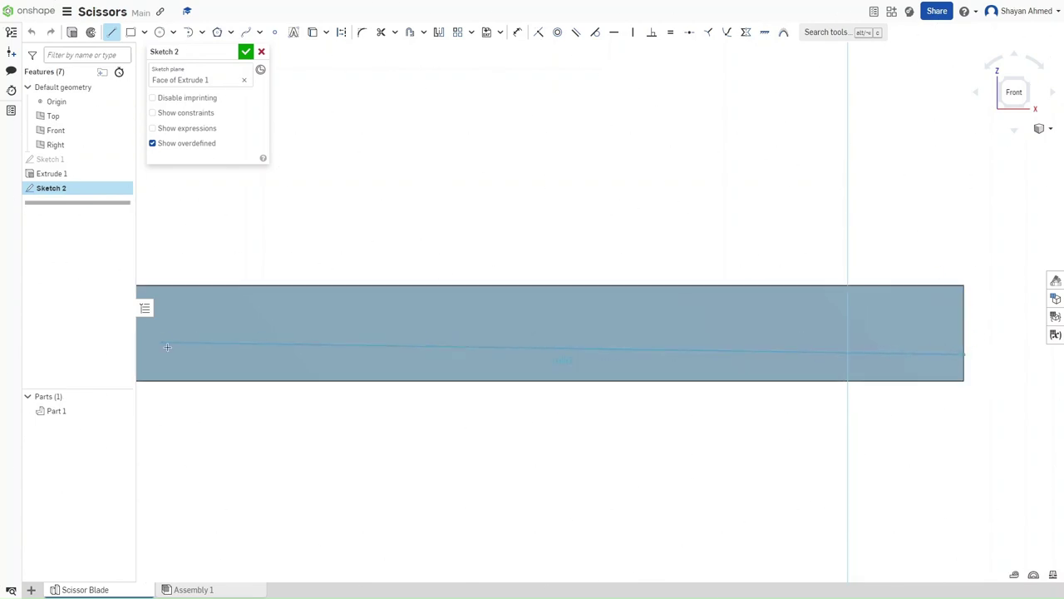
pyautogui.click(211, 357)
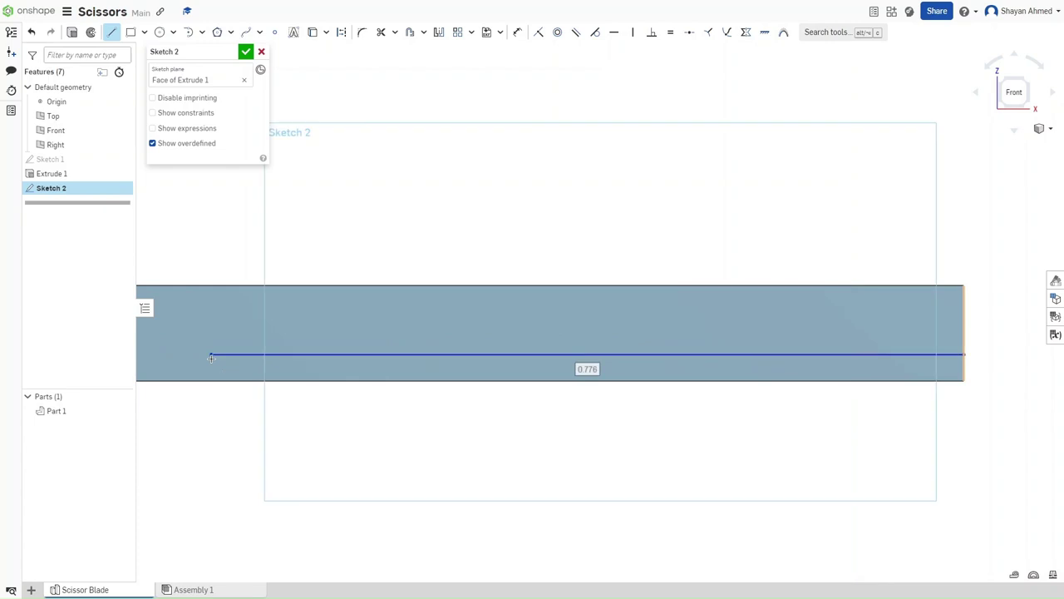
pyautogui.write('22')
pyautogui.press('Return')
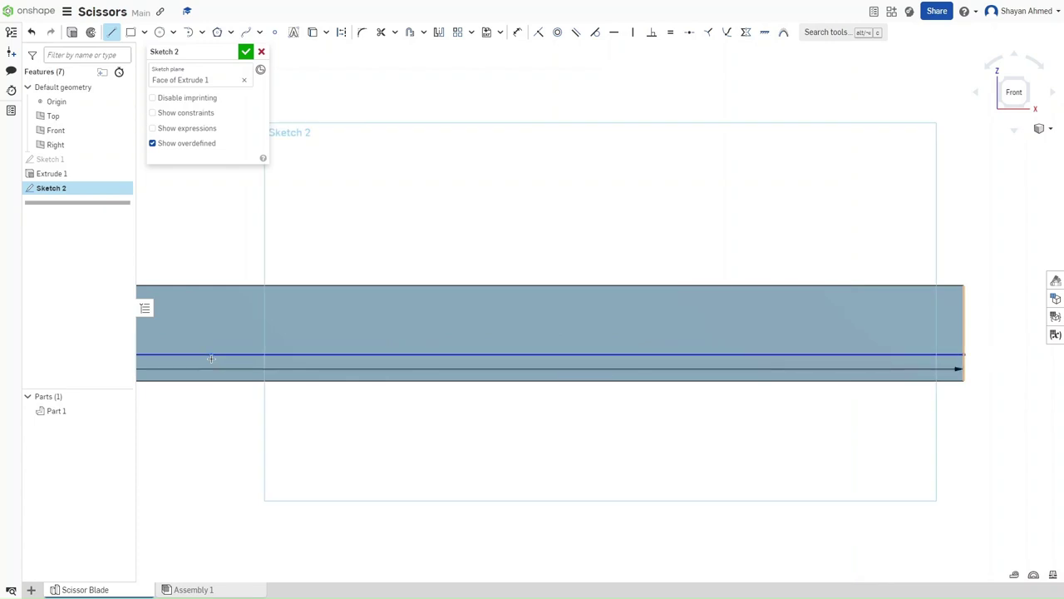
# - Dimension the line's height above the blade's bottom edge as 0.015 in
pyautogui.press('d')
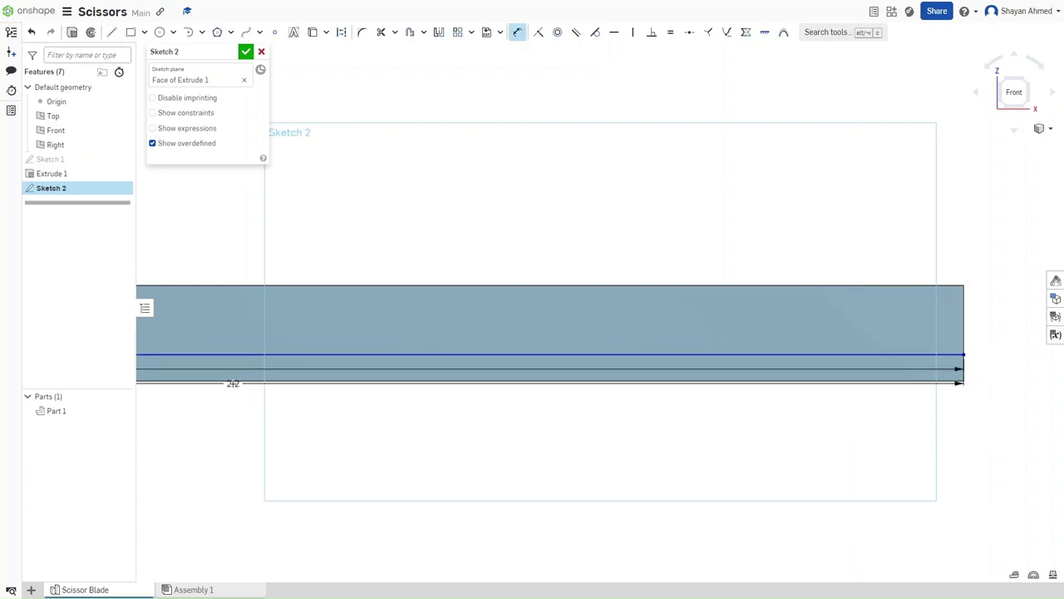
pyautogui.click(233, 379)
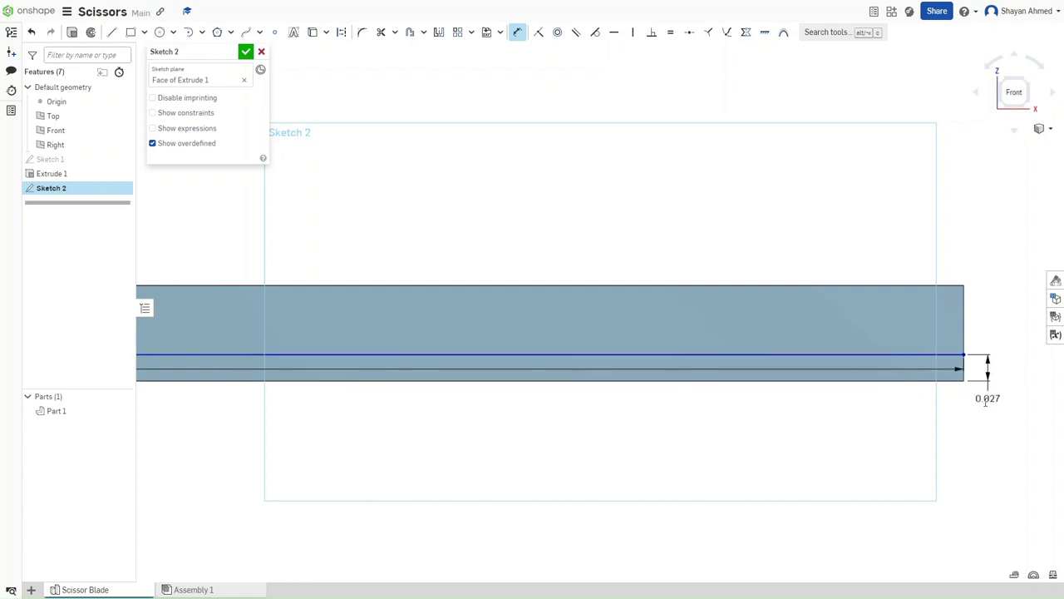
pyautogui.click(986, 400)
pyautogui.press('Return')
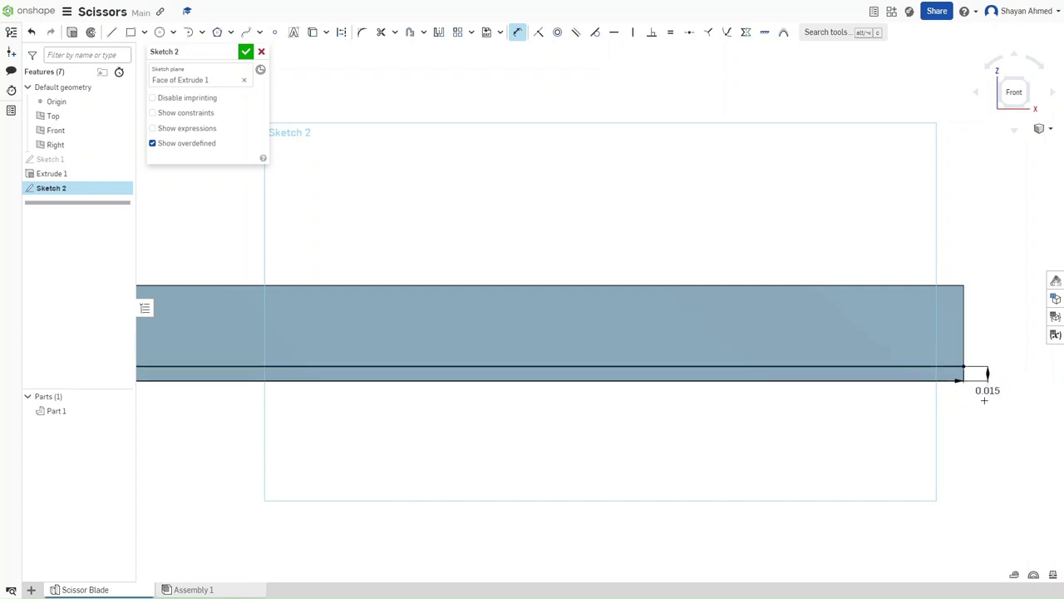
# - Draw a tangent arc of 0.53 in radius from the line's inner end up to the blade's upper edge and finish the sketch
pyautogui.scroll(-5, 162, 407)
pyautogui.moveTo(552, 405); pyautogui.dragTo(1043, 403, button='middle')
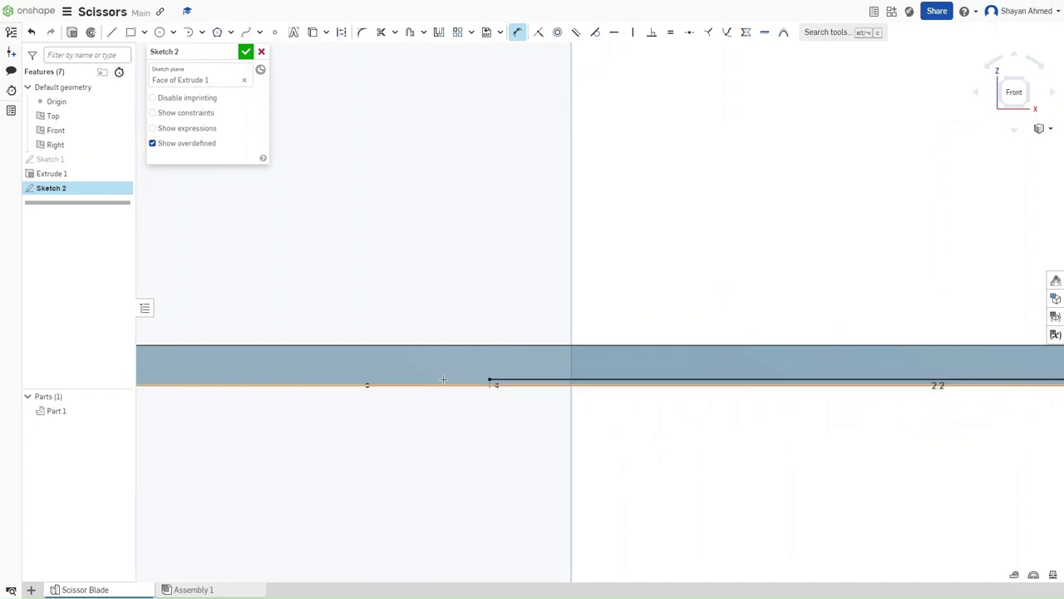
pyautogui.scroll(5, 488, 380)
pyautogui.press('a')
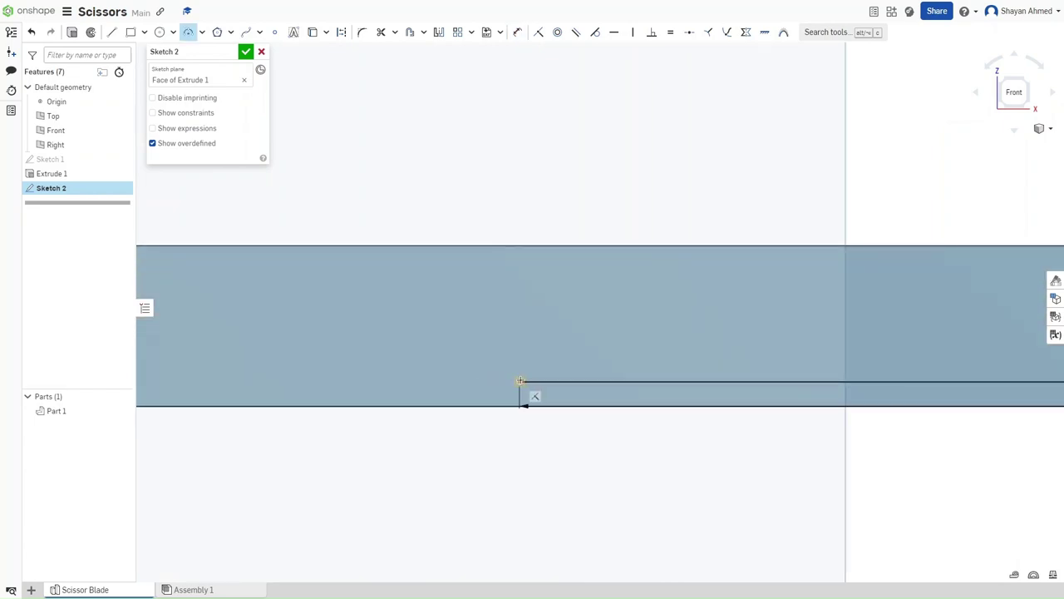
pyautogui.click(519, 381)
pyautogui.click(295, 246)
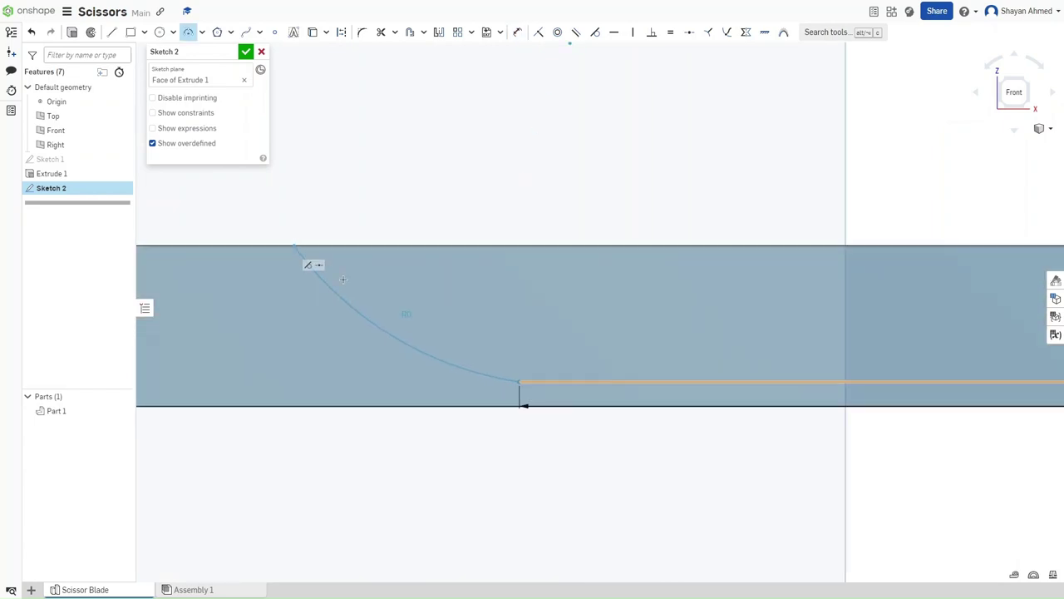
pyautogui.click(372, 335)
pyautogui.write('53')
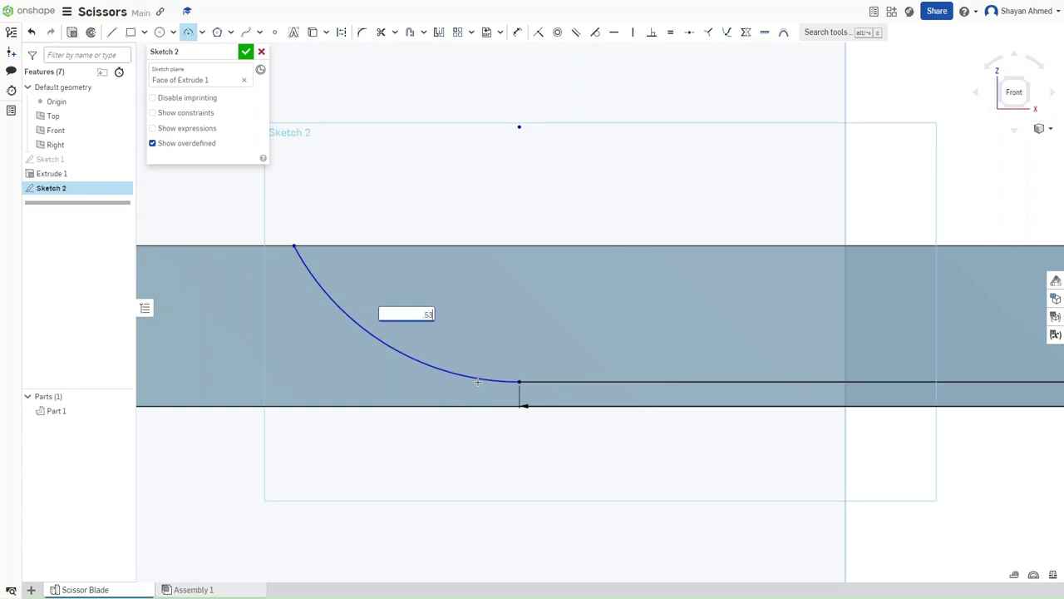
pyautogui.write('53')
pyautogui.press('Return')
pyautogui.scroll(-5, 478, 383)
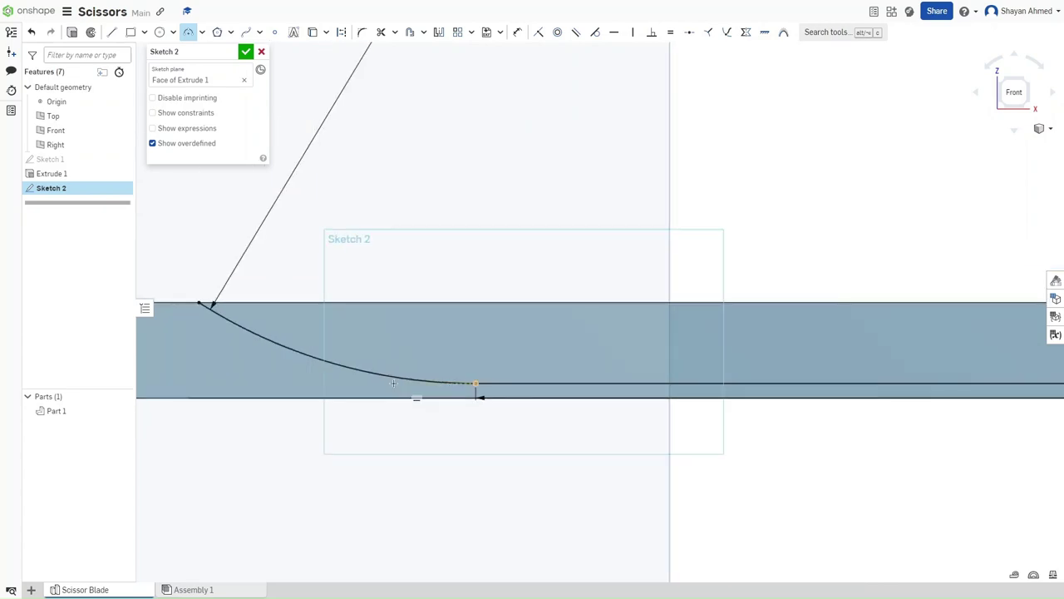
pyautogui.click(246, 52)
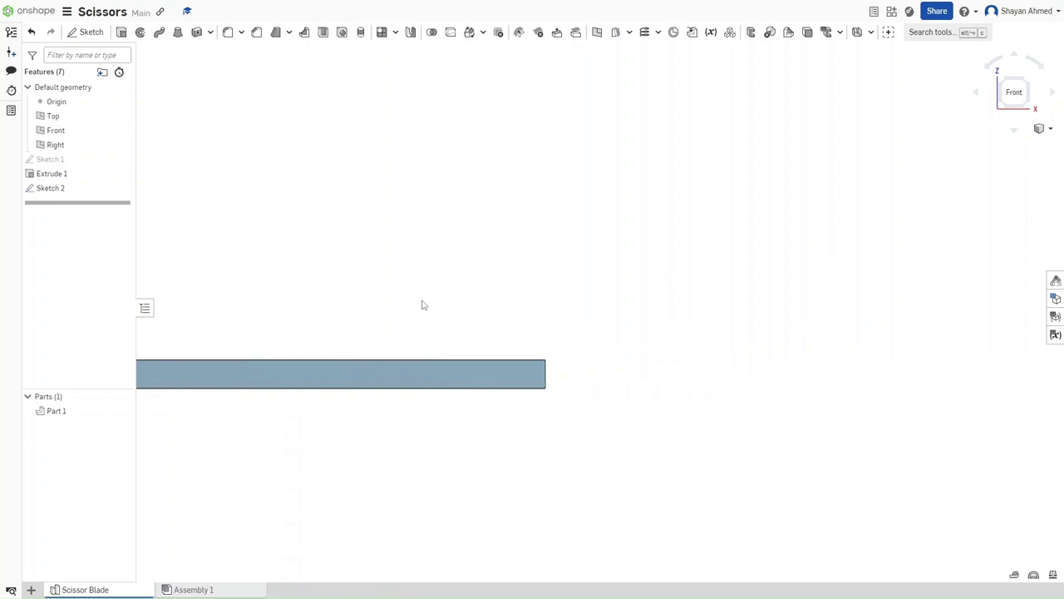
# - Create a Line angle plane through the short vertical edge at the blade's tip
pyautogui.moveTo(423, 305); pyautogui.dragTo(380, 325, button='right')
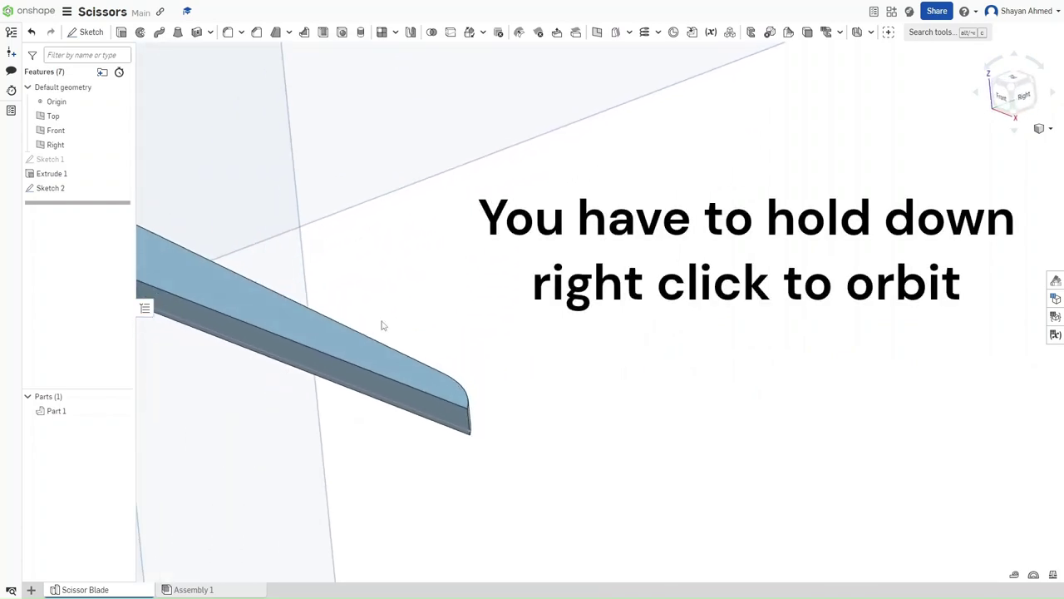
pyautogui.click(598, 33)
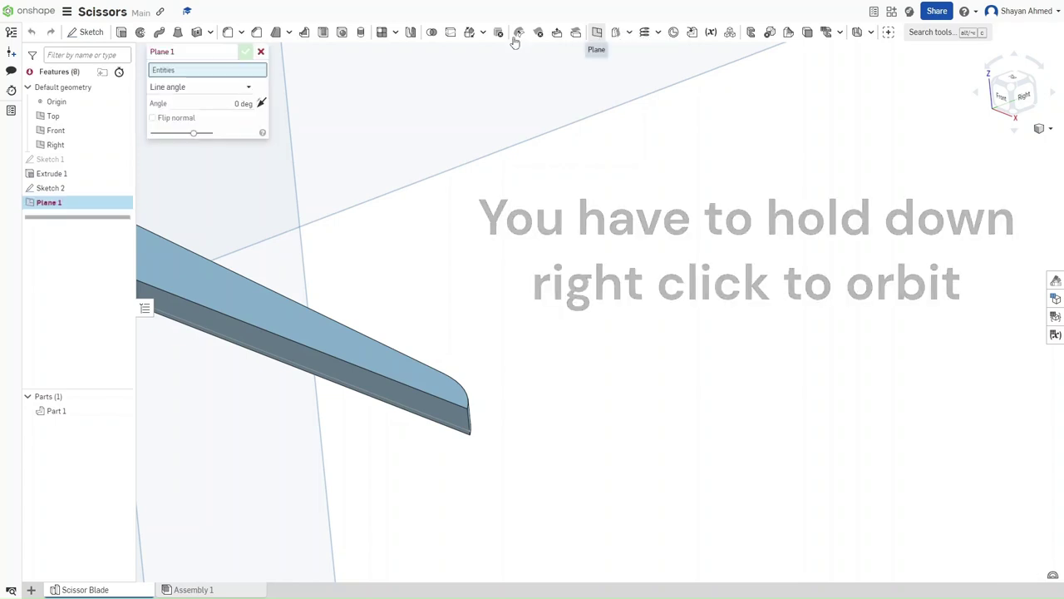
pyautogui.click(208, 87)
pyautogui.click(202, 133)
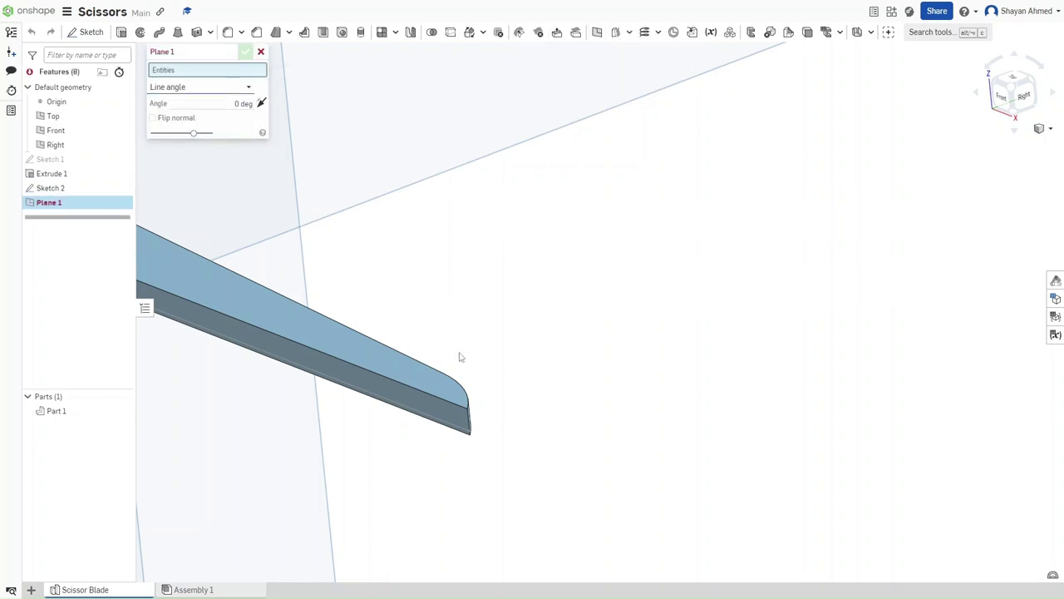
pyautogui.scroll(3, 468, 420)
pyautogui.click(472, 421)
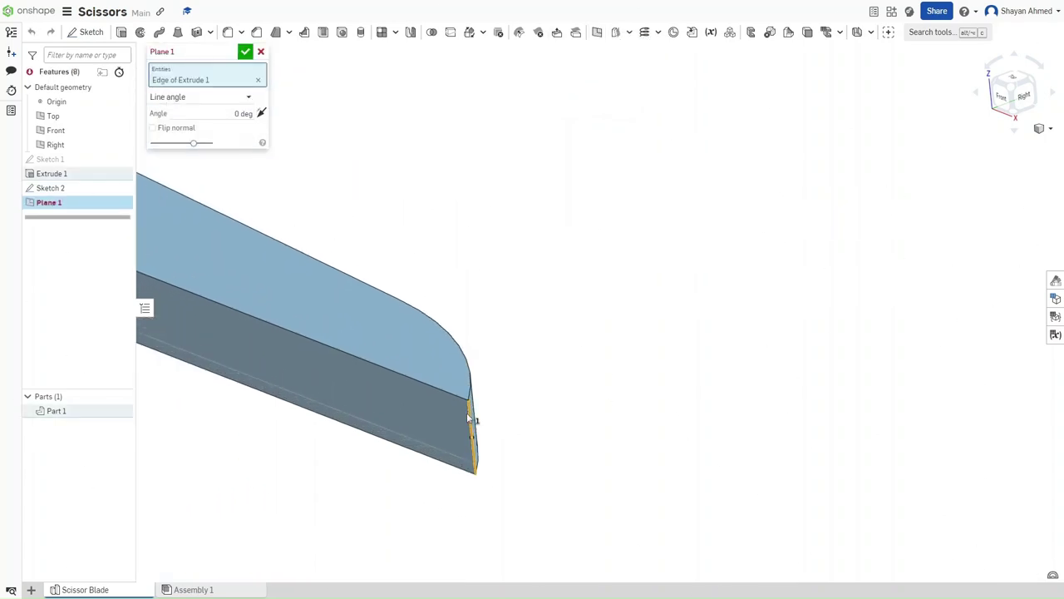
pyautogui.click(246, 52)
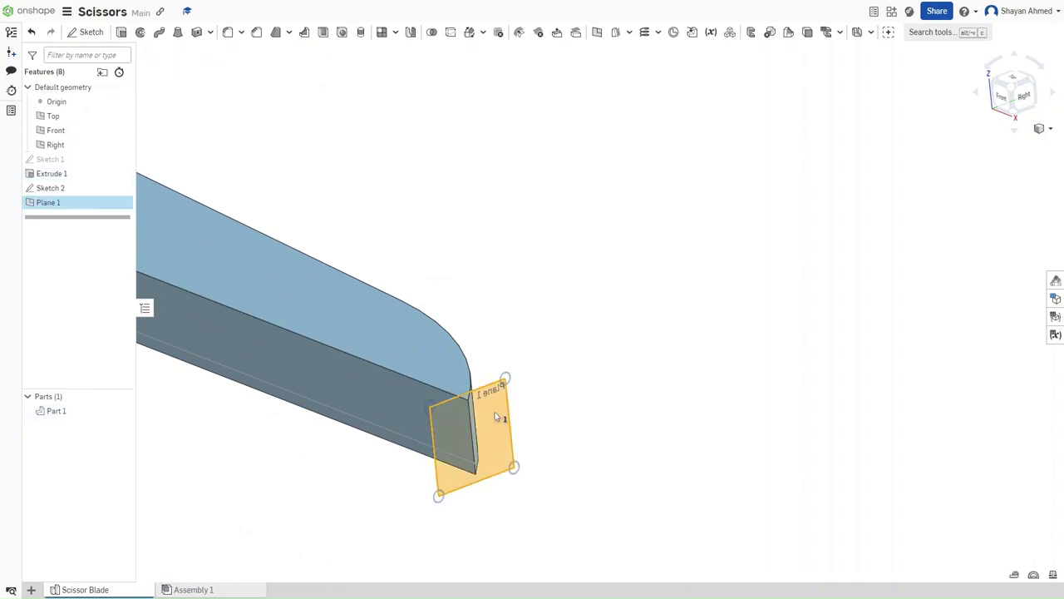
# - Start a sketch on the new plane at the blade's tip, viewed normal to it
pyautogui.hotkey('shift', 's')
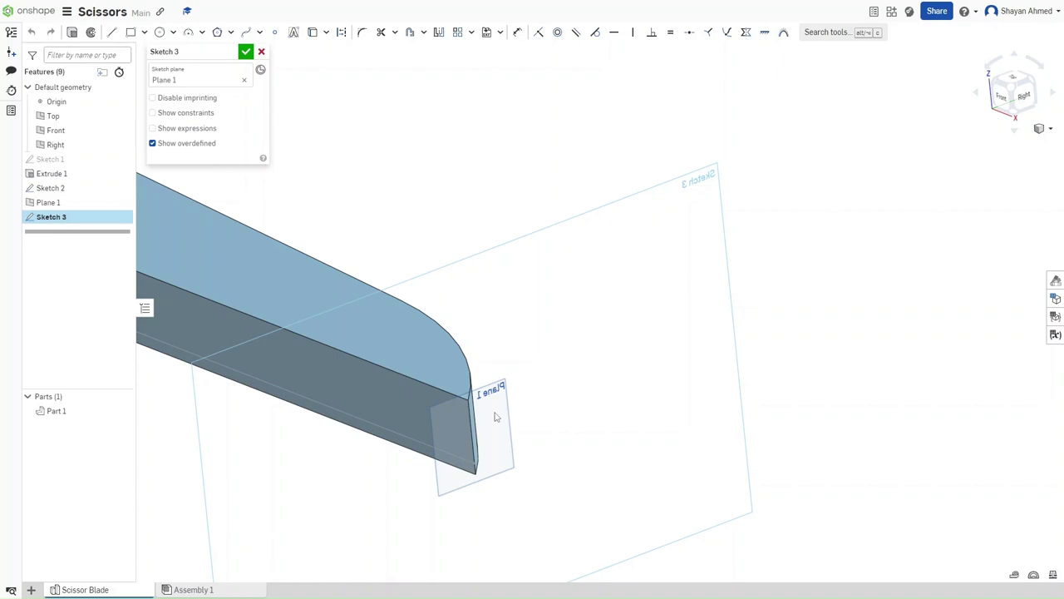
pyautogui.press('n')
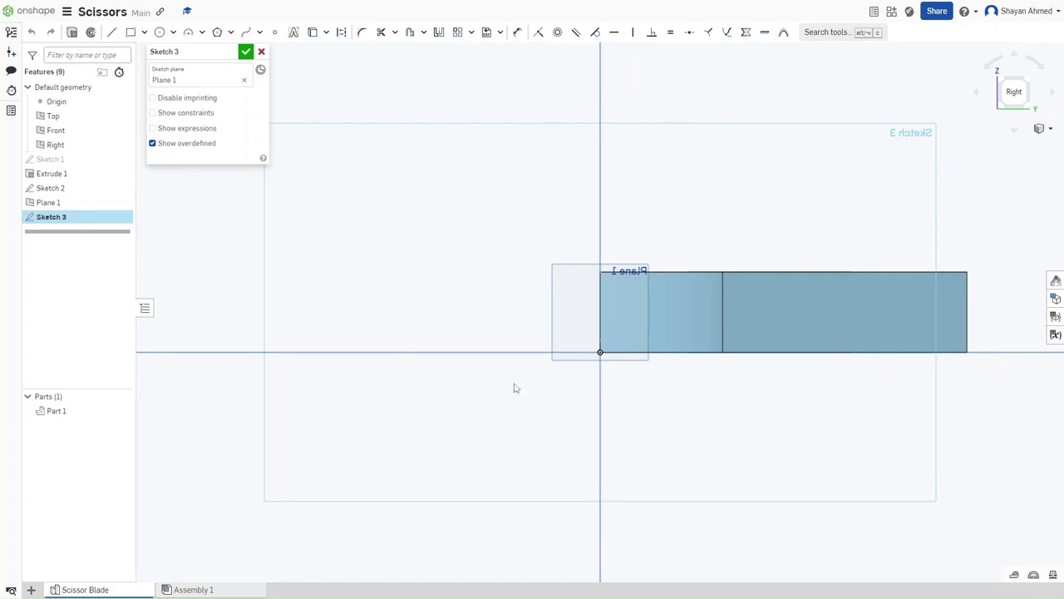
pyautogui.scroll(5, 600, 320)
pyautogui.scroll(1, 616, 332)
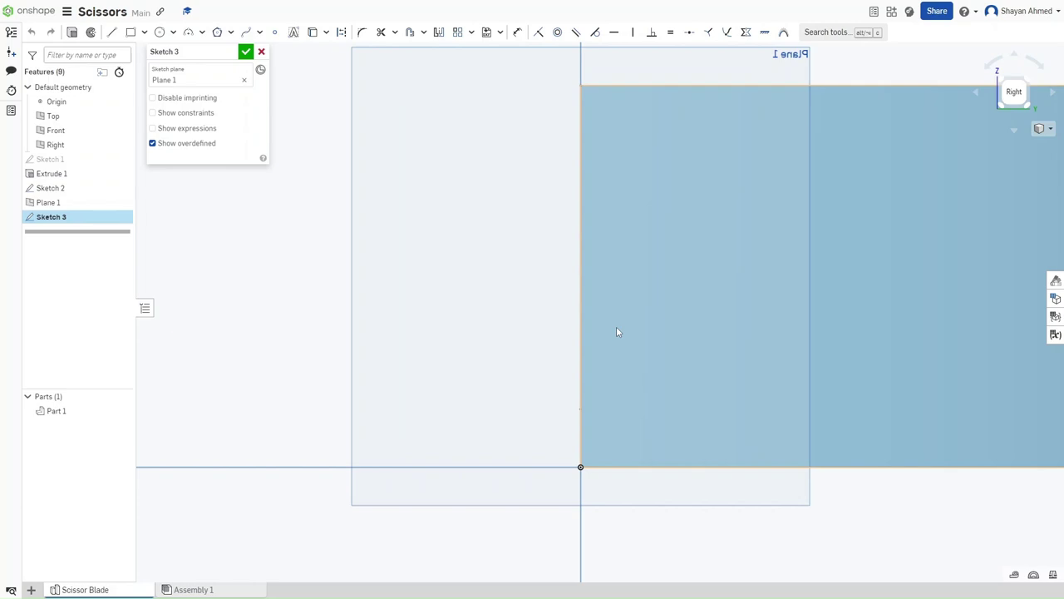
# - Draw a closed right triangle about 0.115 in wide and 0.09 in high, with its lower corner attached to the end of the straight path line
pyautogui.press('l')
pyautogui.moveTo(578, 407); pyautogui.dragTo(512, 466, button='middle')
pyautogui.click(513, 467)
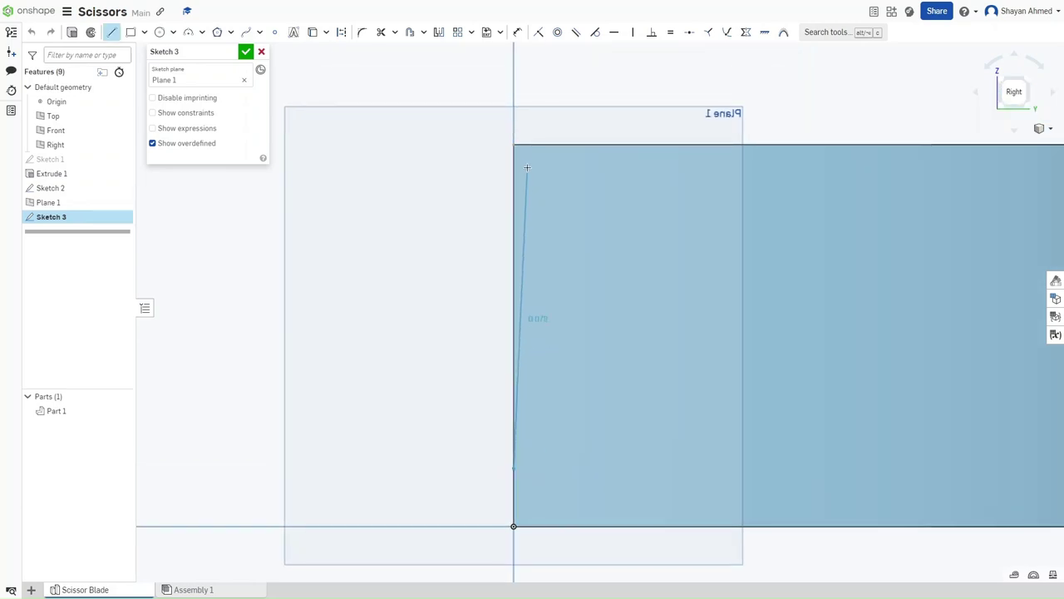
pyautogui.click(513, 120)
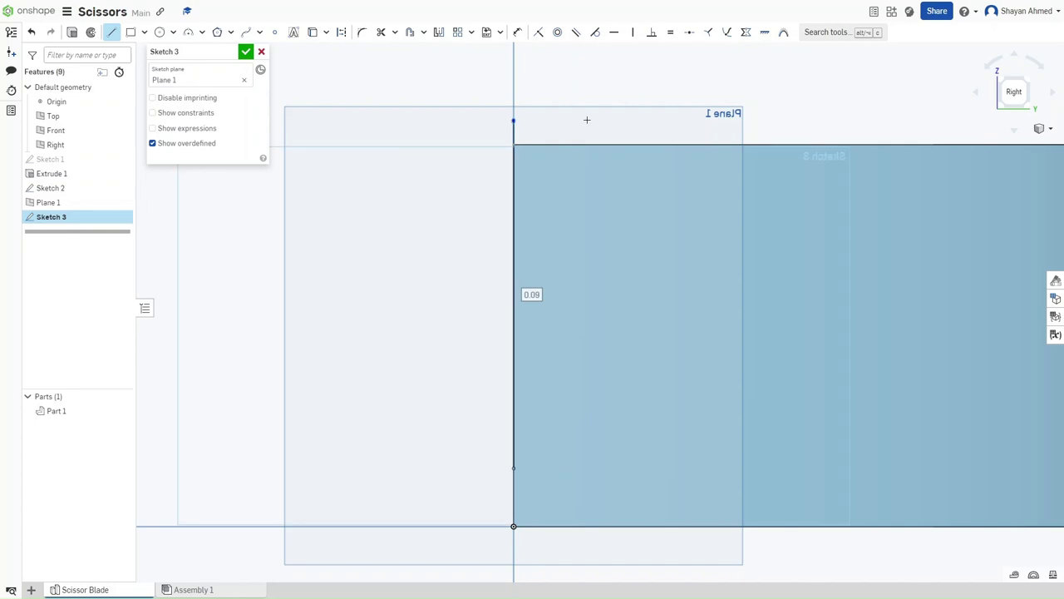
pyautogui.click(961, 121)
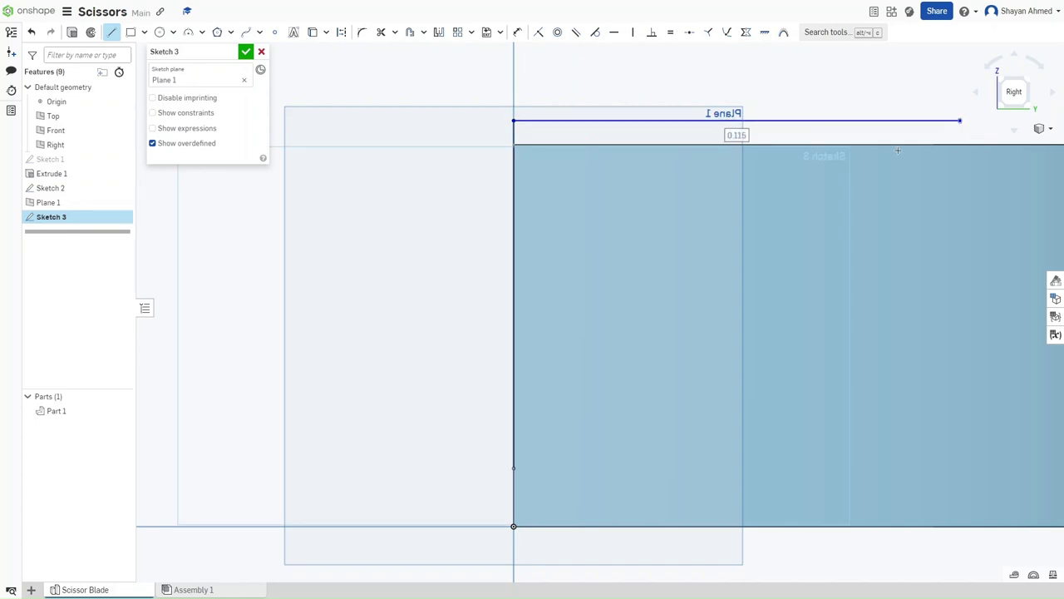
pyautogui.click(513, 472)
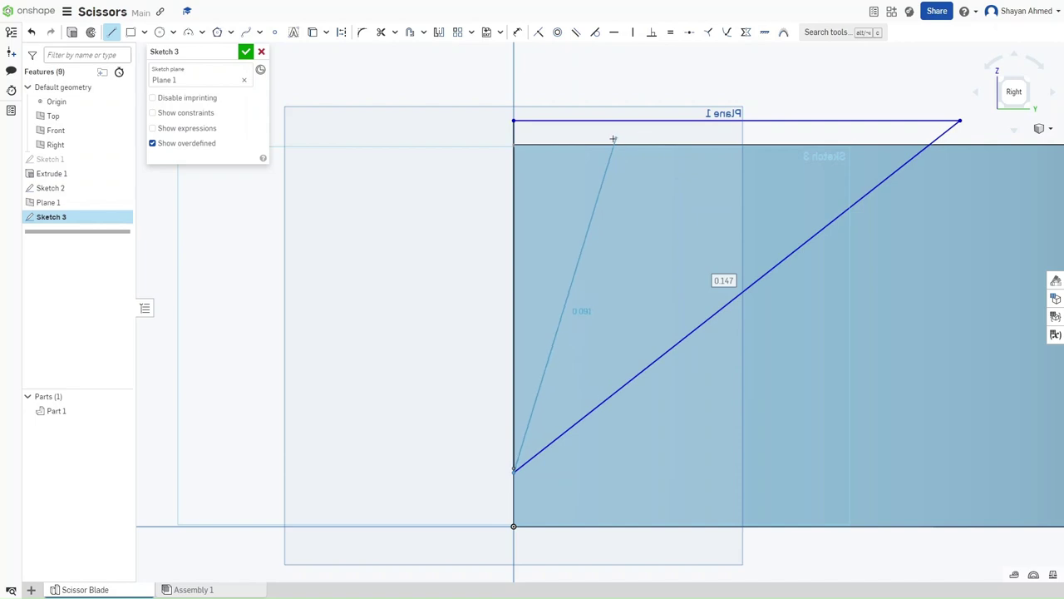
pyautogui.press('Escape')
pyautogui.click(514, 471)
pyautogui.moveTo(516, 472); pyautogui.dragTo(513, 472)
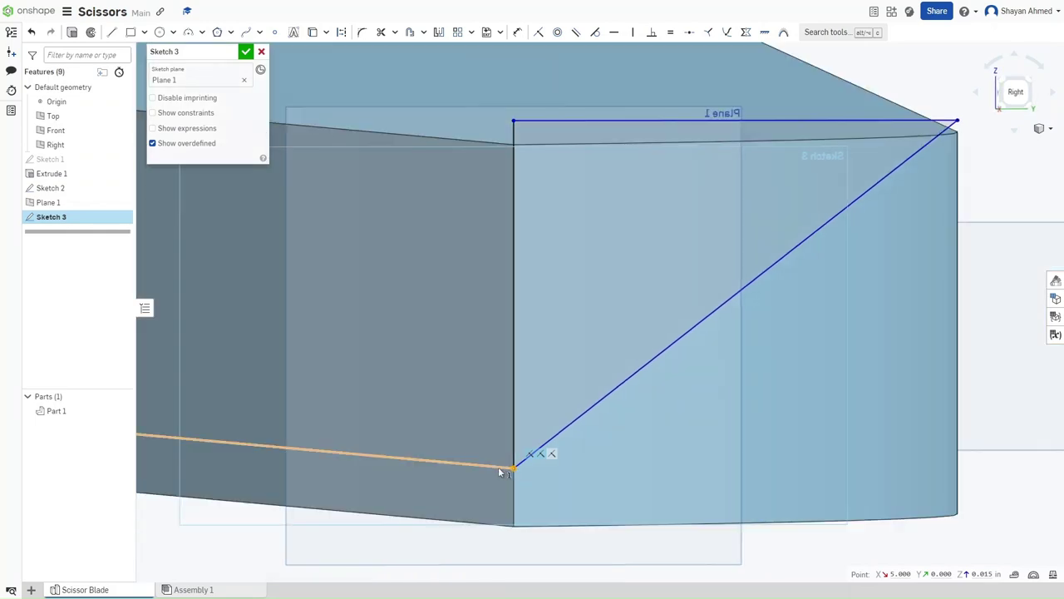
# - Dimension the angle between the triangle's vertical side and its sloped side at the path's end to 60°
pyautogui.click(513, 471)
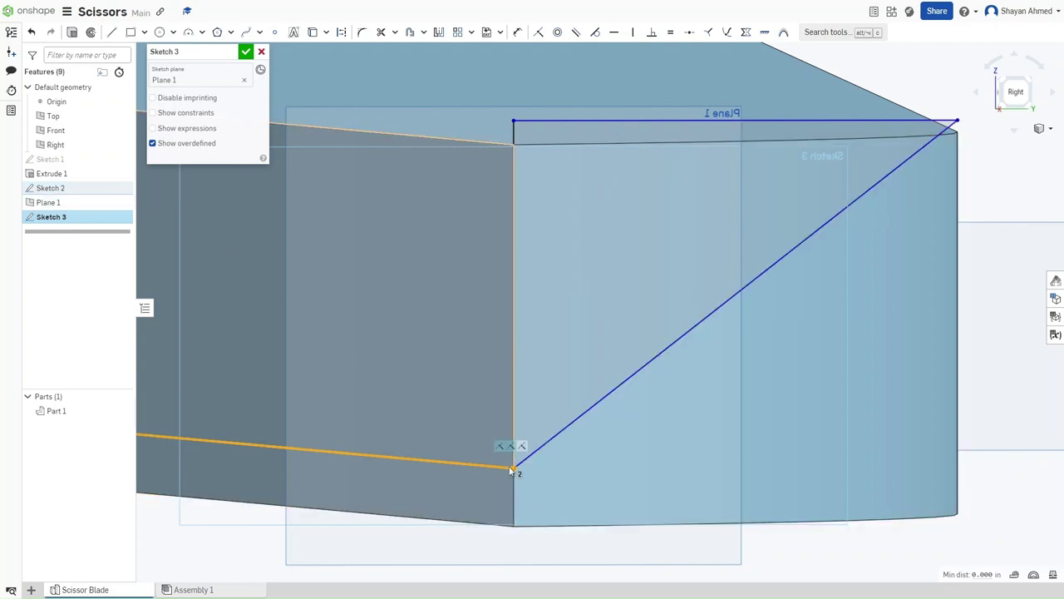
pyautogui.moveTo(518, 468)
pyautogui.mouseDown(button='right')
pyautogui.moveTo(503, 471)
pyautogui.moveTo(511, 465)
pyautogui.mouseUp(button='right')
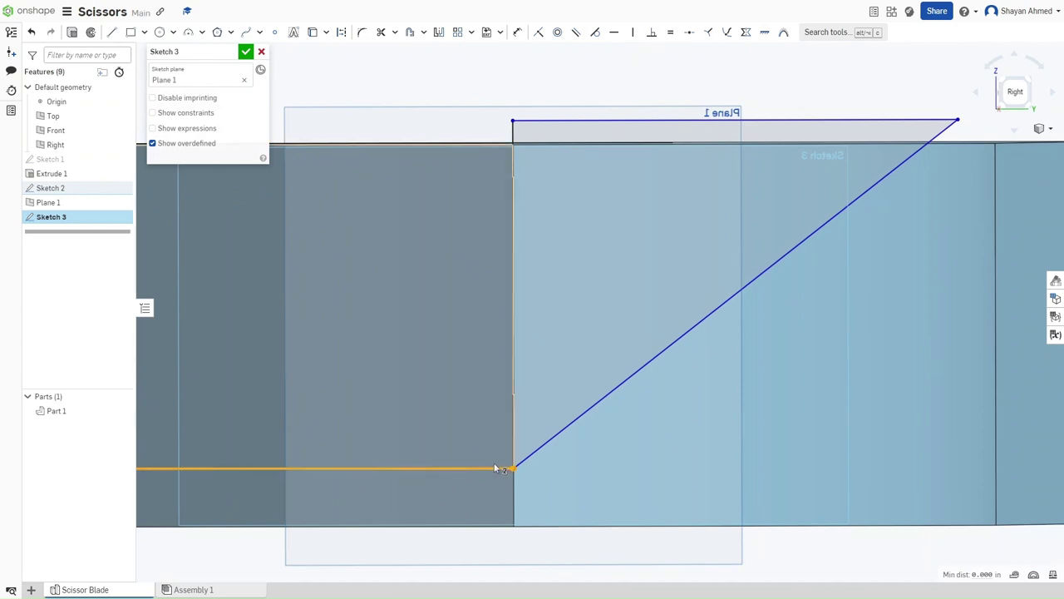
pyautogui.moveTo(748, 315)
pyautogui.mouseDown(button='right')
pyautogui.moveTo(734, 313)
pyautogui.moveTo(772, 278)
pyautogui.mouseUp(button='right')
pyautogui.press('d')
pyautogui.click(568, 368)
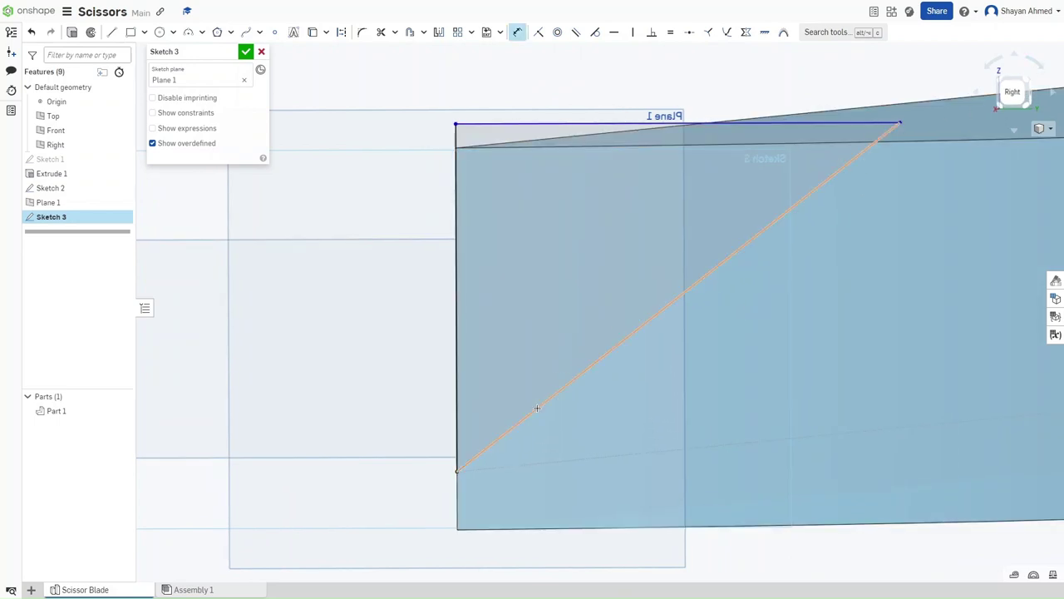
pyautogui.click(457, 387)
pyautogui.click(499, 382)
pyautogui.press('BackSpace')
pyautogui.write('60')
pyautogui.press('Return')
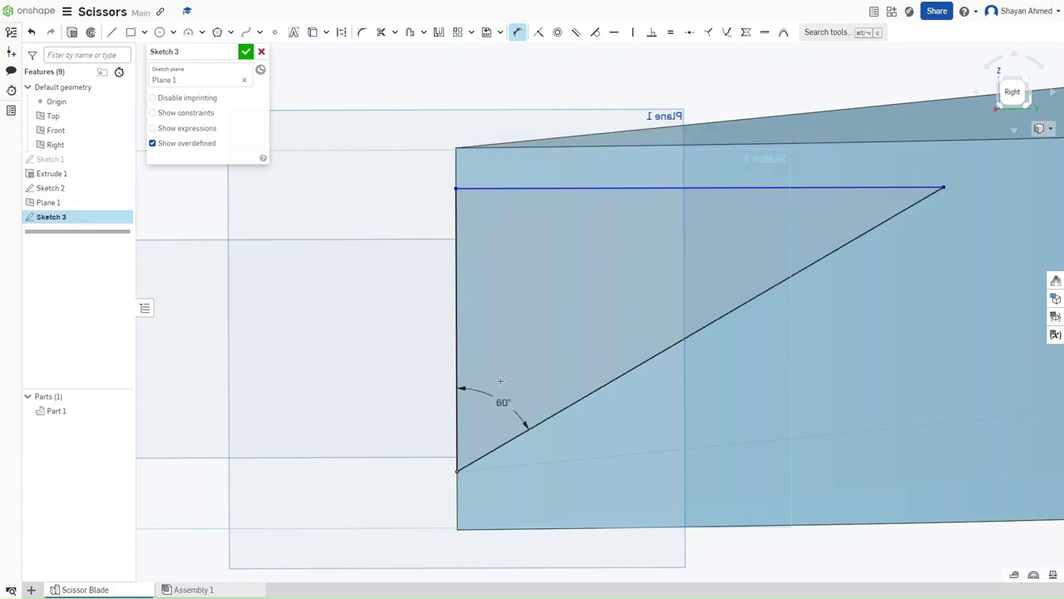
# - Move the triangle's horizontal side up above the blade's top face and finish the sketch
pyautogui.press('Escape')
pyautogui.moveTo(635, 189); pyautogui.dragTo(638, 116)
pyautogui.click(246, 52)
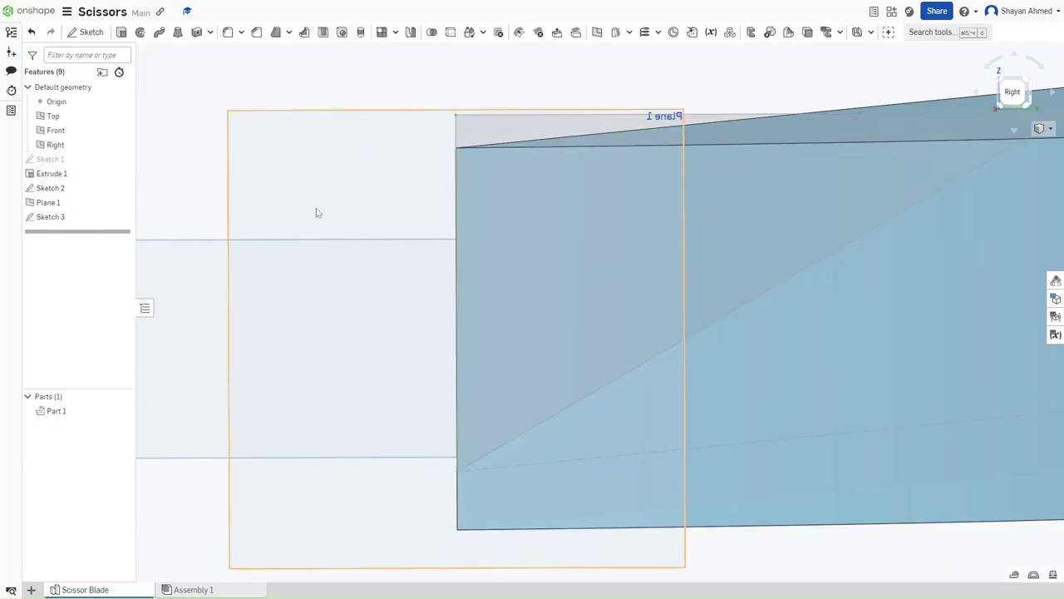
# - Create a Remove sweep with the Sketch 3 triangle as profile and Sketch 2 as path to cut the blade's sharpened edge
pyautogui.press('Left')
pyautogui.press('Left')
pyautogui.press('Left')
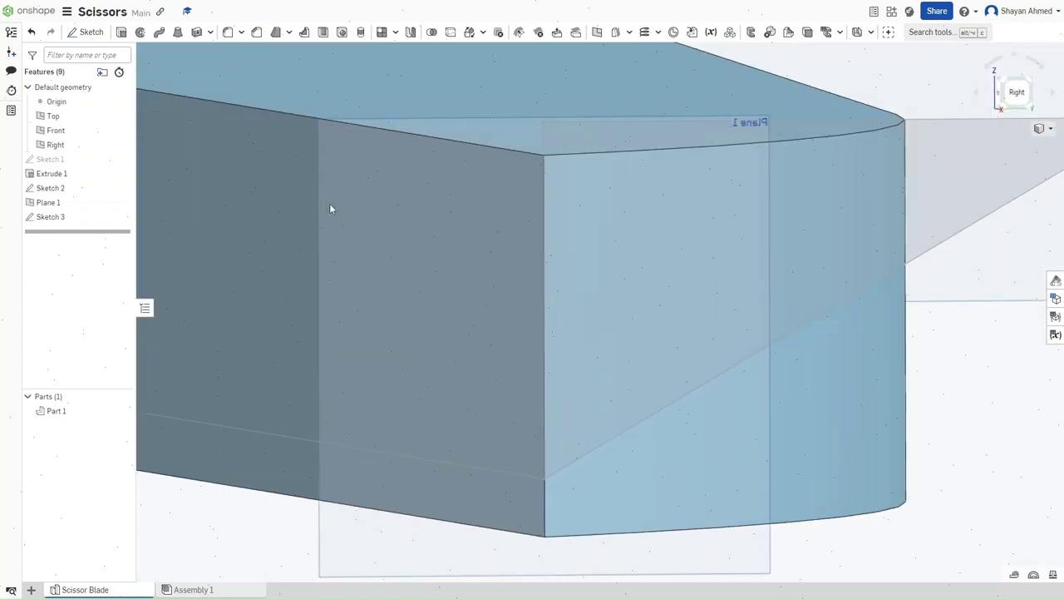
pyautogui.scroll(-5, 329, 204)
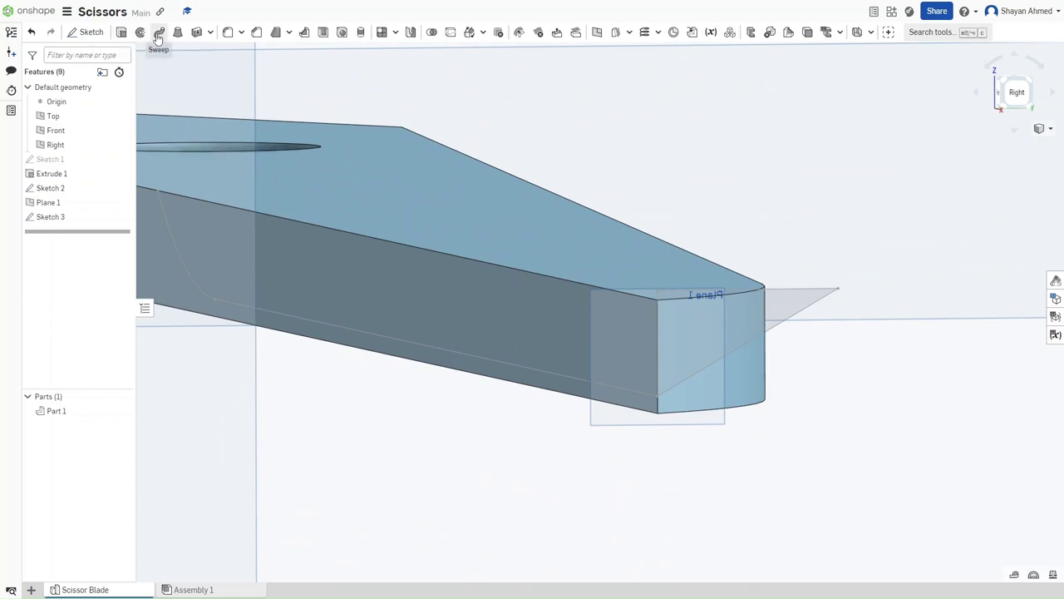
pyautogui.click(158, 33)
pyautogui.click(213, 82)
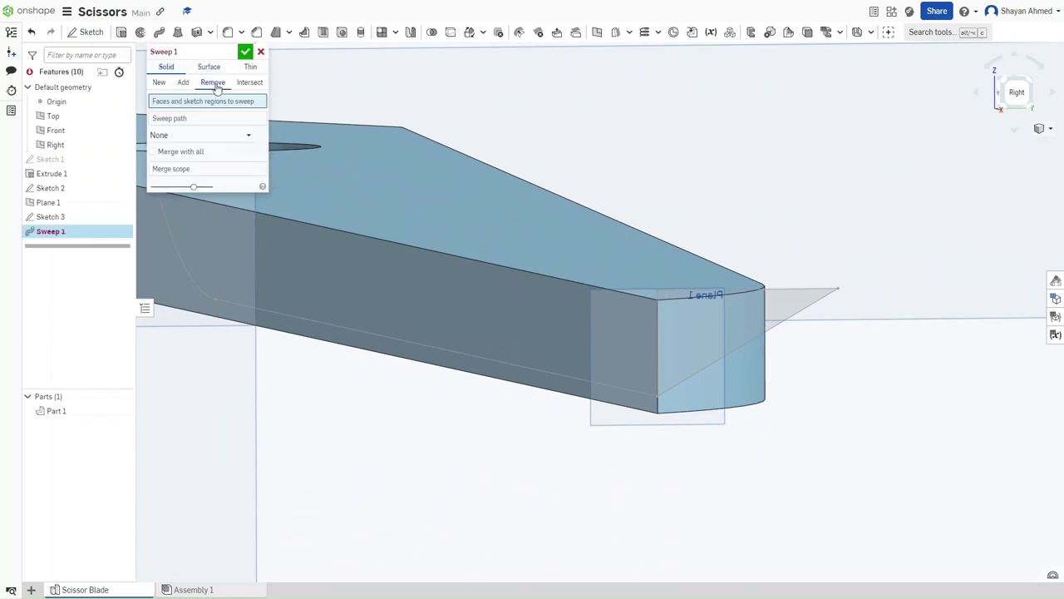
pyautogui.click(61, 217)
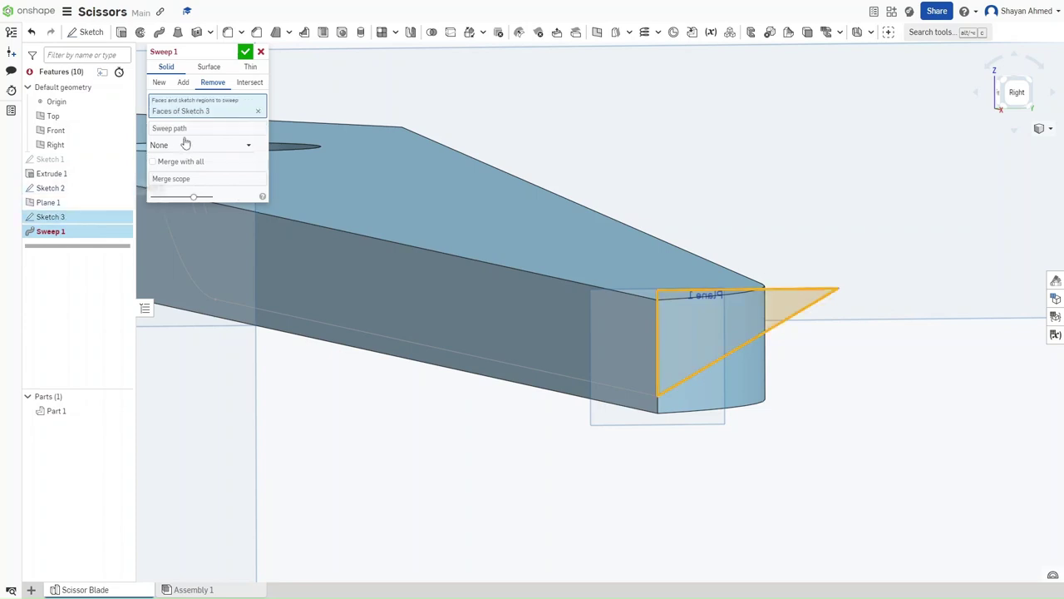
pyautogui.click(76, 187)
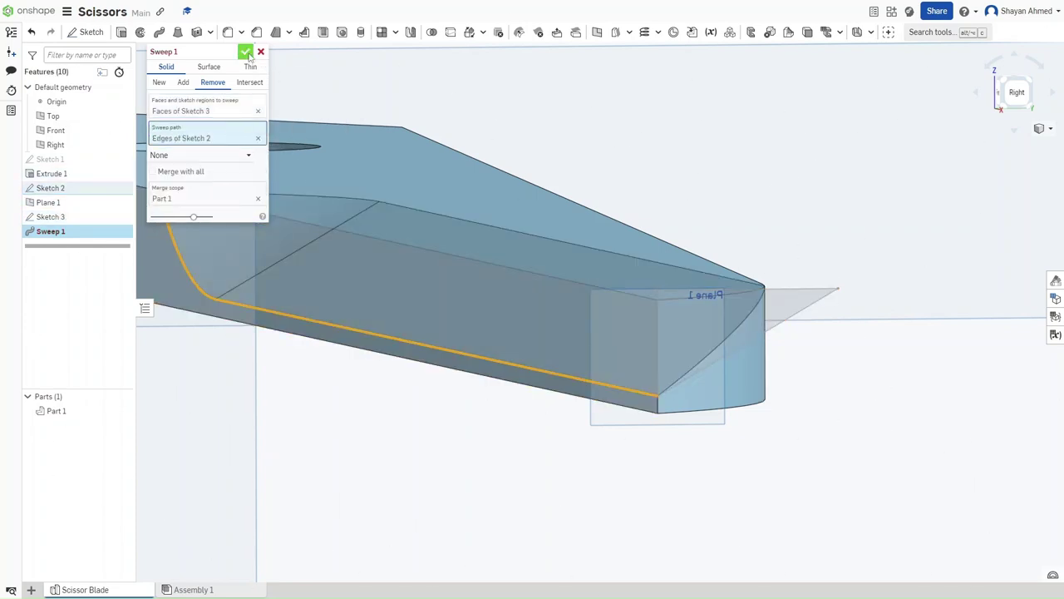
pyautogui.click(246, 52)
# - Start a sketch on the Top plane viewed normal to it, with Sketch 1 shown and Plane 1 hidden
pyautogui.scroll(-5, 498, 395)
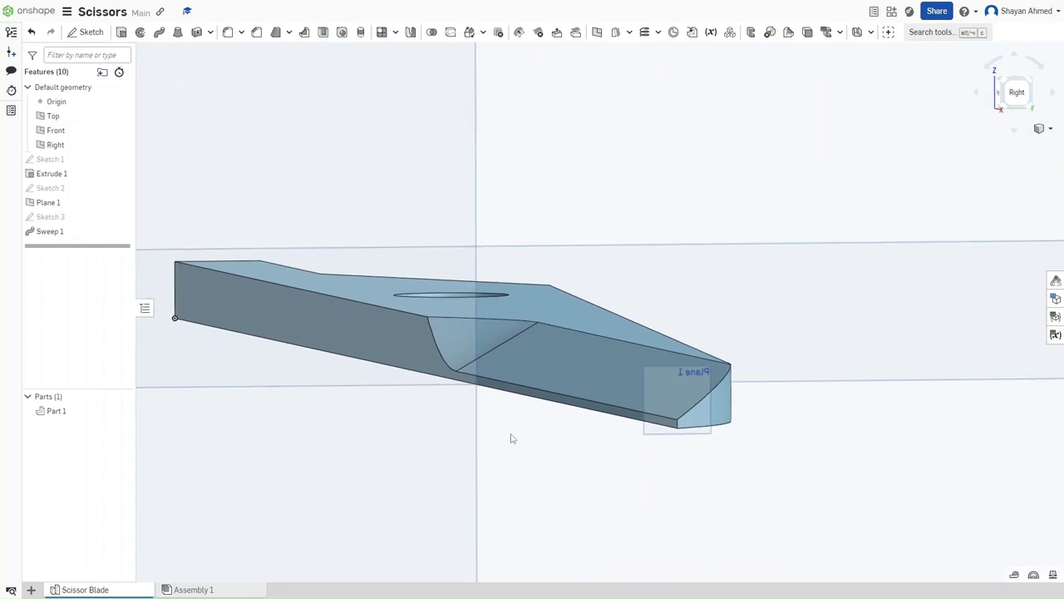
pyautogui.hotkey('shift', '7')
pyautogui.scroll(5, 796, 437)
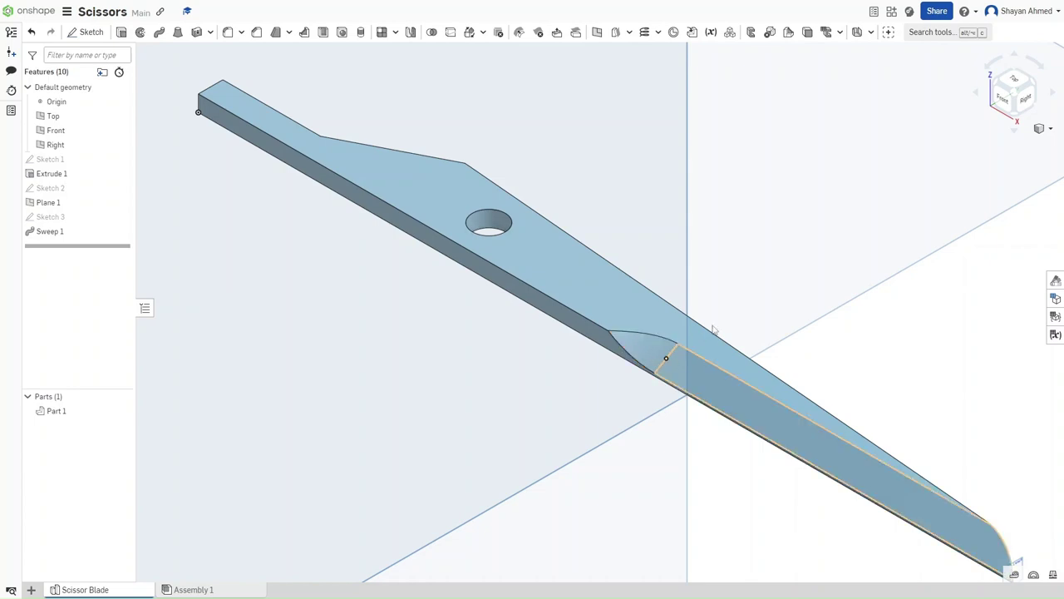
pyautogui.scroll(-5, 706, 335)
pyautogui.click(778, 289)
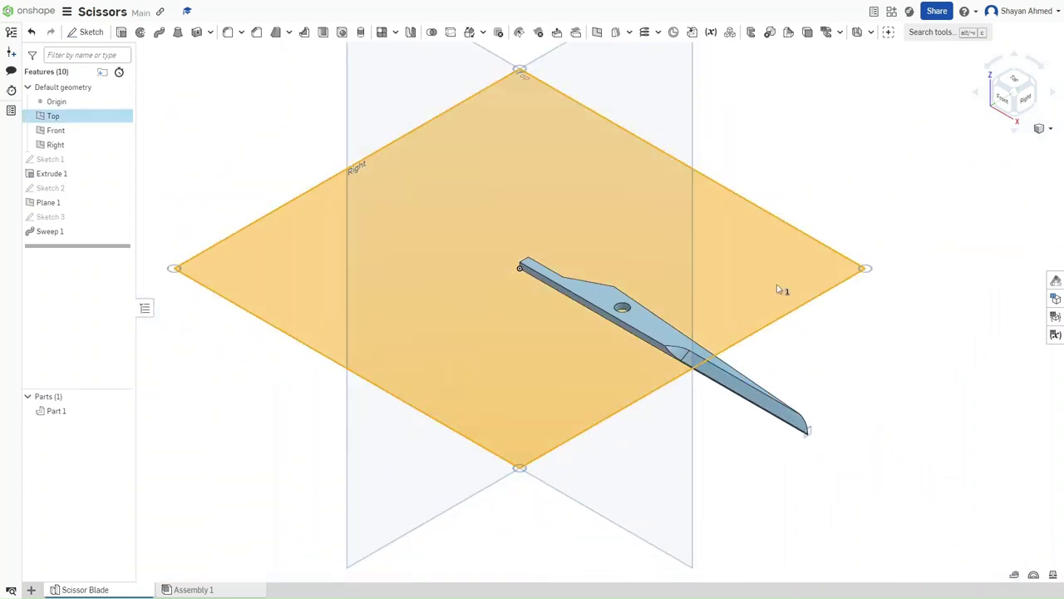
pyautogui.hotkey('shift', 's')
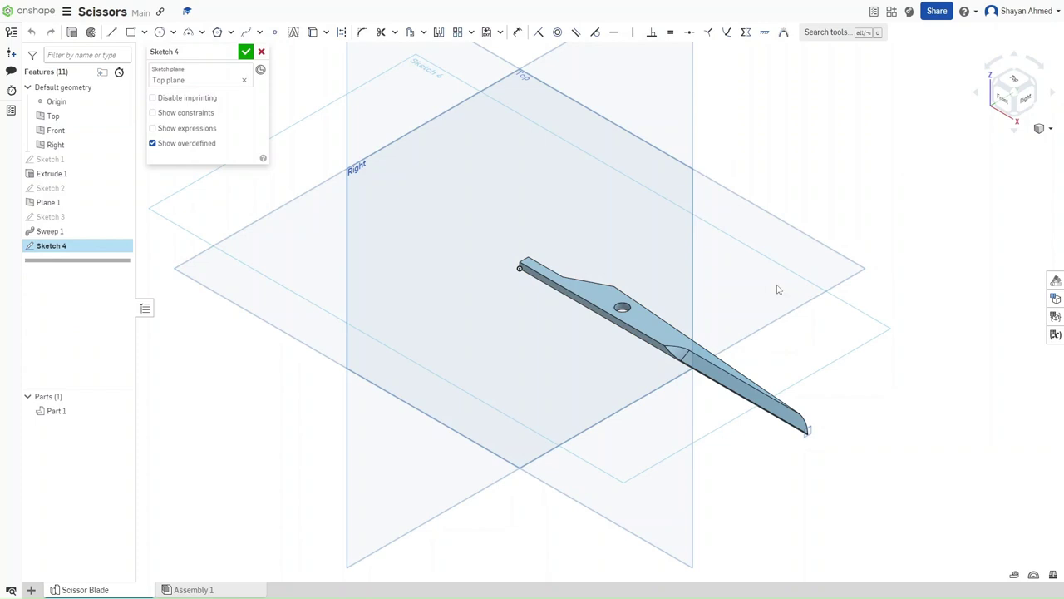
pyautogui.press('n')
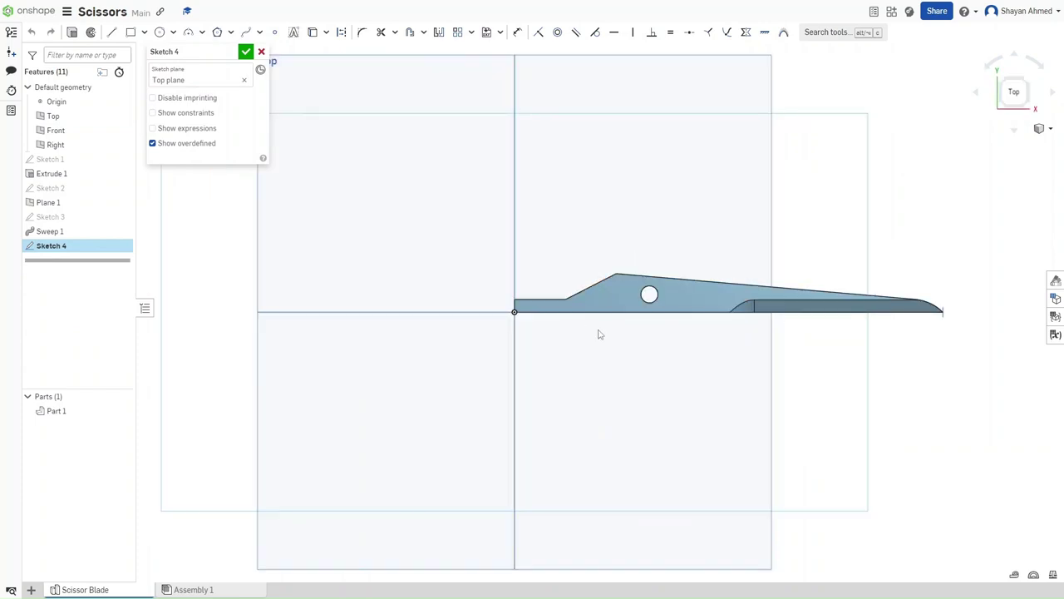
pyautogui.click(122, 159)
pyautogui.click(122, 202)
pyautogui.scroll(5, 419, 301)
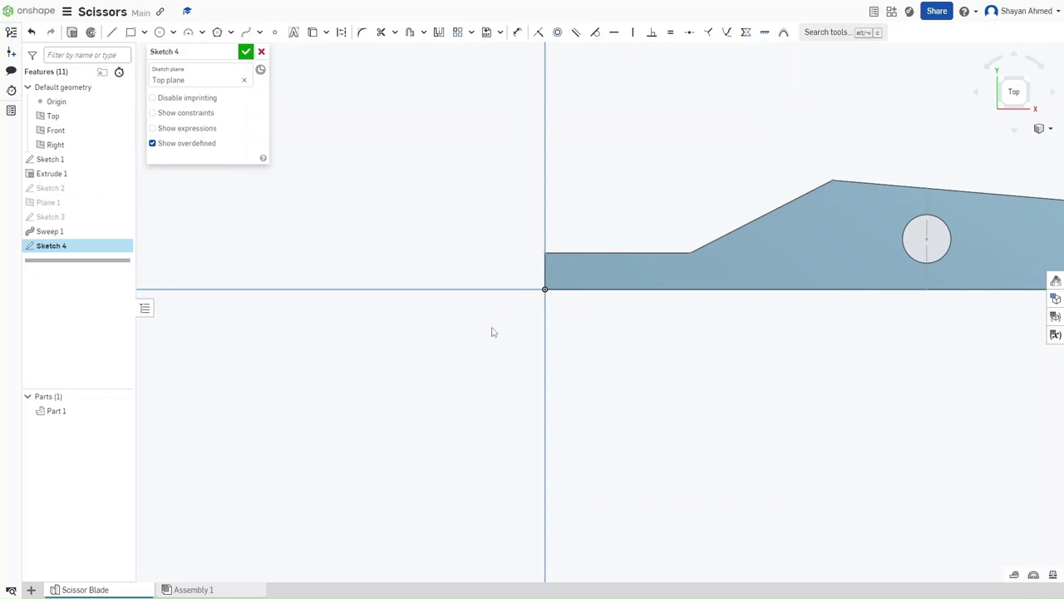
# - Draw a short horizontal line below the blade's shank and set its inner end 0.884 in horizontally from the hole's center
pyautogui.press('l')
pyautogui.click(492, 353)
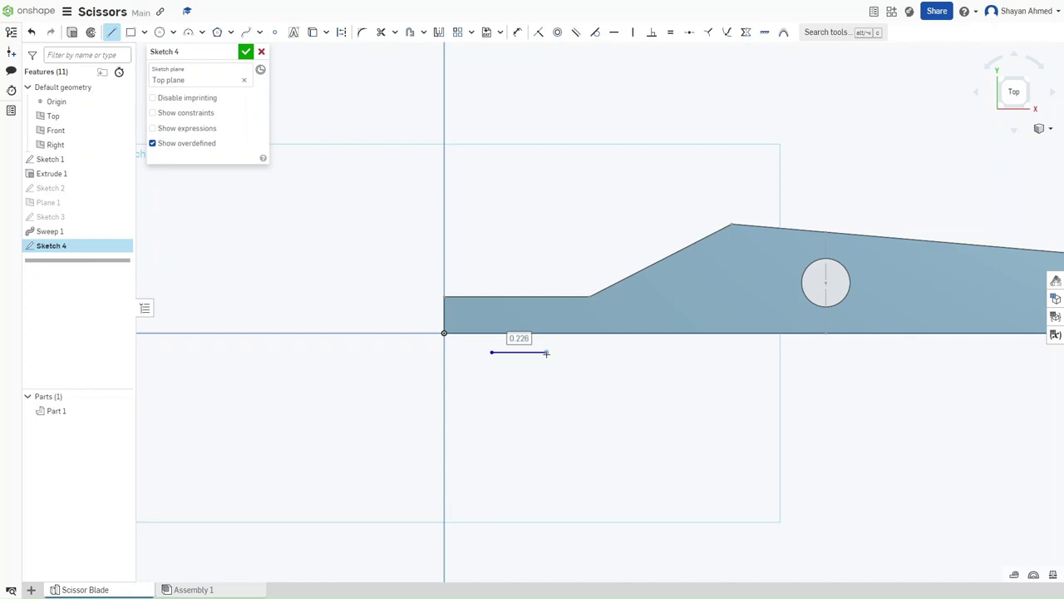
pyautogui.click(546, 352)
pyautogui.press('u')
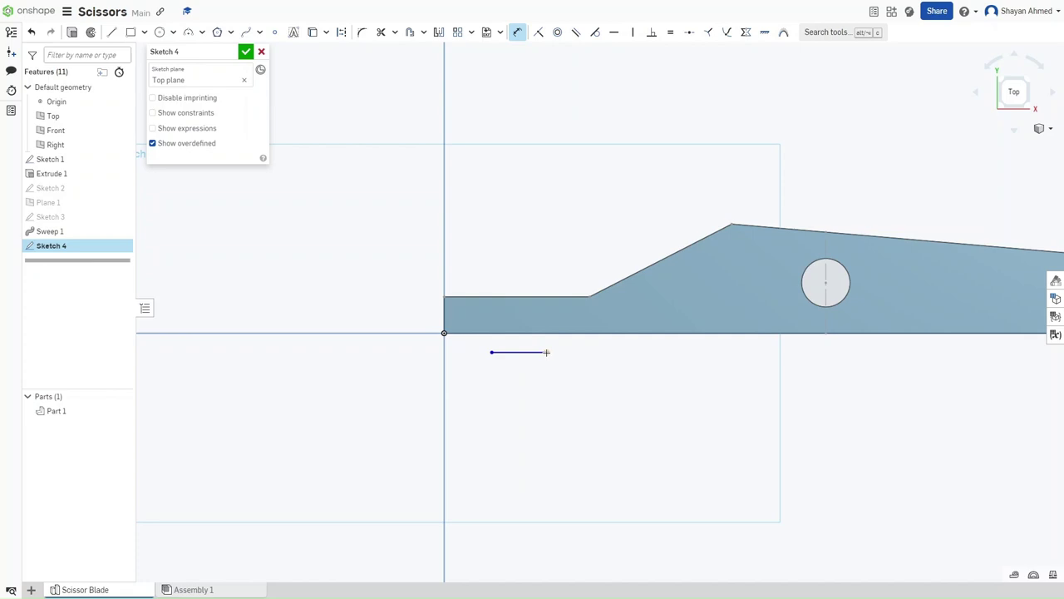
pyautogui.click(826, 282)
pyautogui.click(680, 162)
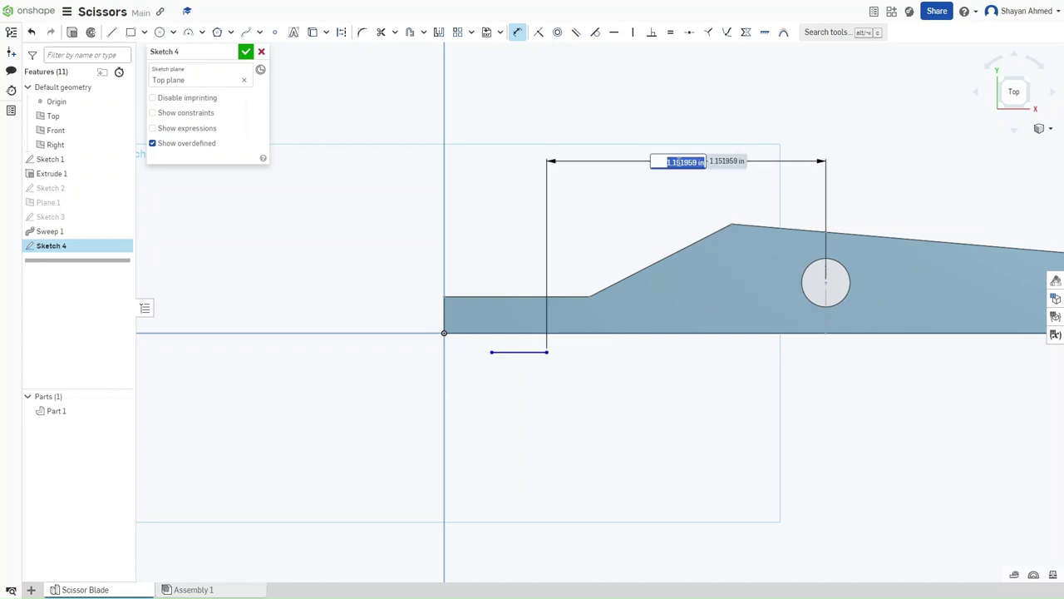
pyautogui.write('0.0')
pyautogui.write('84')
pyautogui.press('Return')
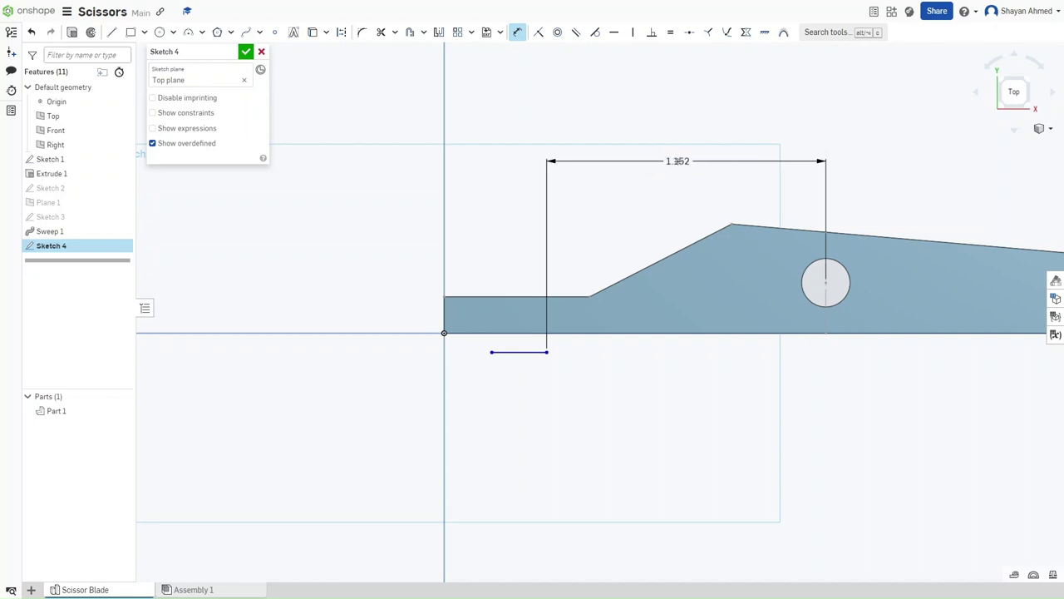
# - Draw a slanted line about 0.469 in long from the short line's inner end up across the shank, at 66° to that line
pyautogui.press('l')
pyautogui.click(612, 352)
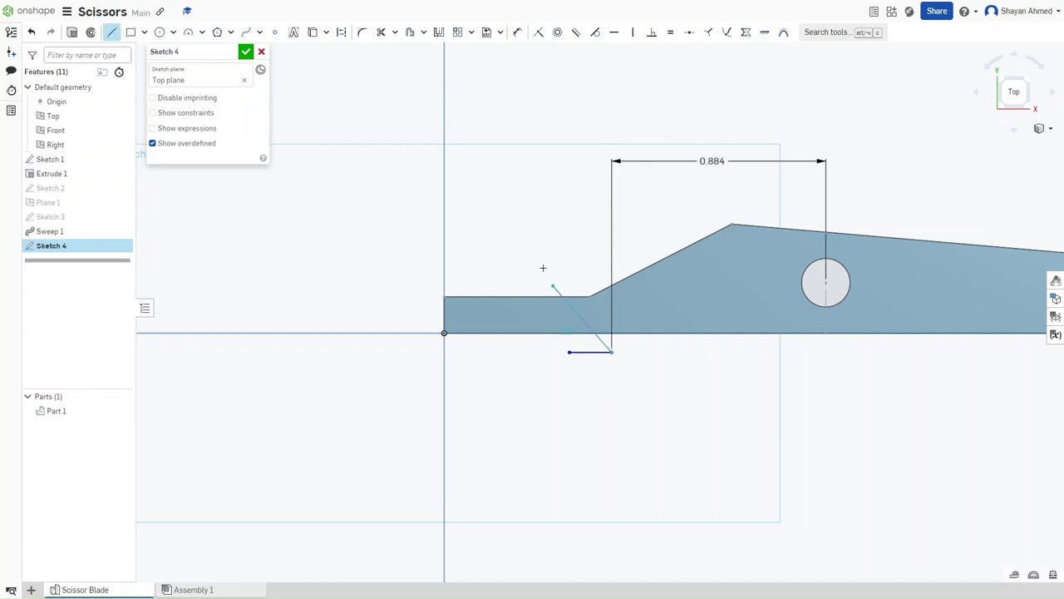
pyautogui.click(546, 261)
pyautogui.scroll(5, 606, 340)
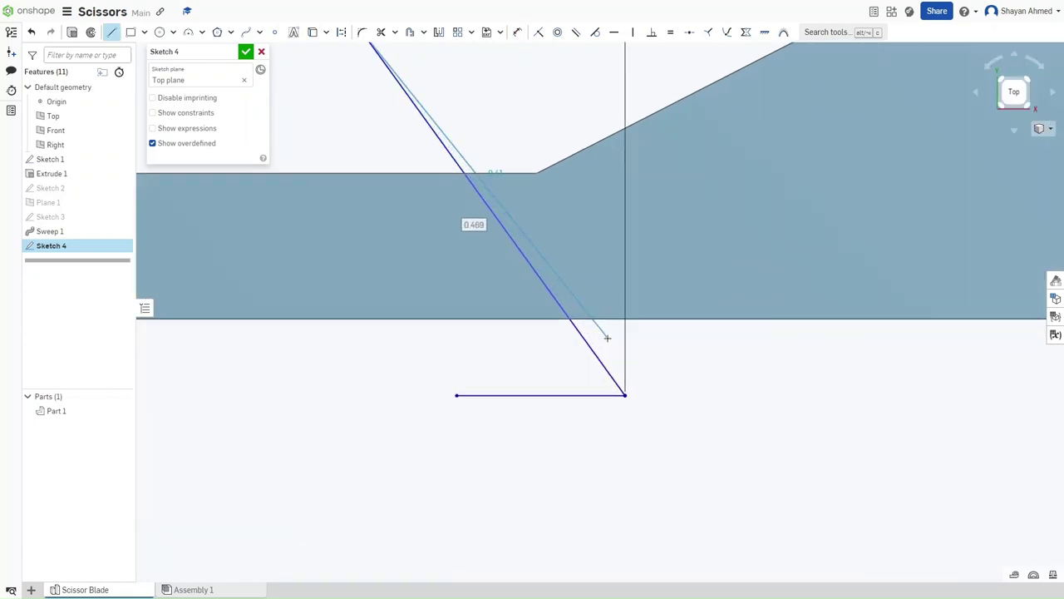
pyautogui.click(595, 352)
pyautogui.click(565, 395)
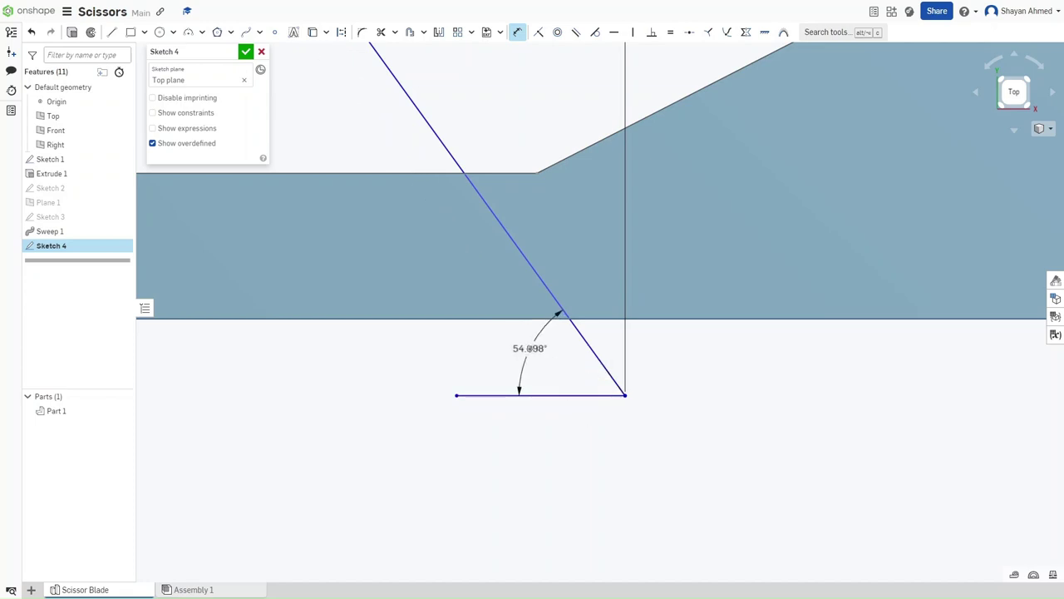
pyautogui.click(530, 349)
pyautogui.write('66')
pyautogui.press('Return')
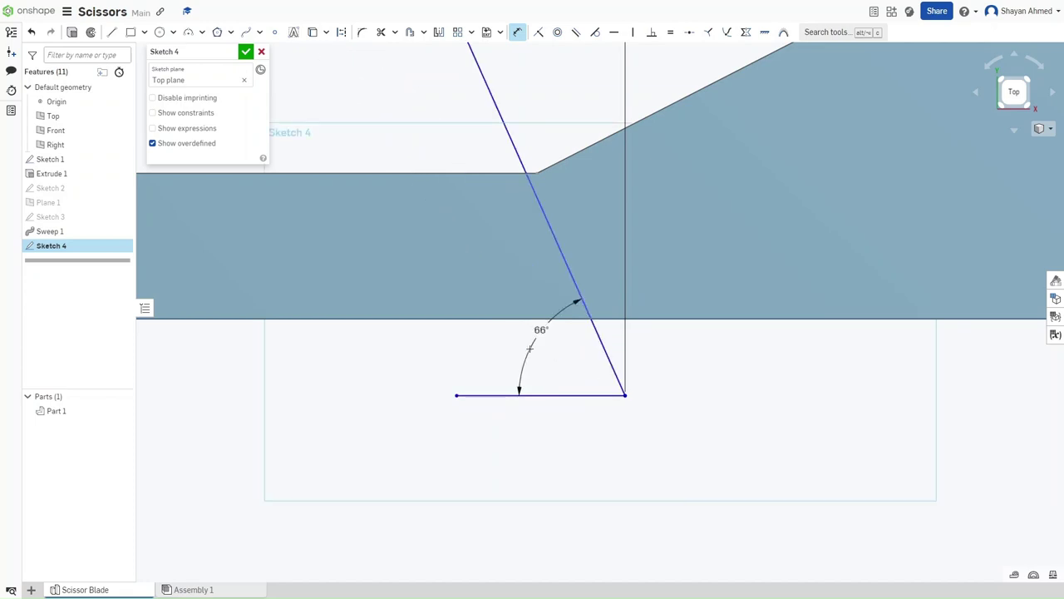
# - Make the slanted line coincident with the corner where the shank's upper edge meets the blade's sloped edge
pyautogui.press('i')
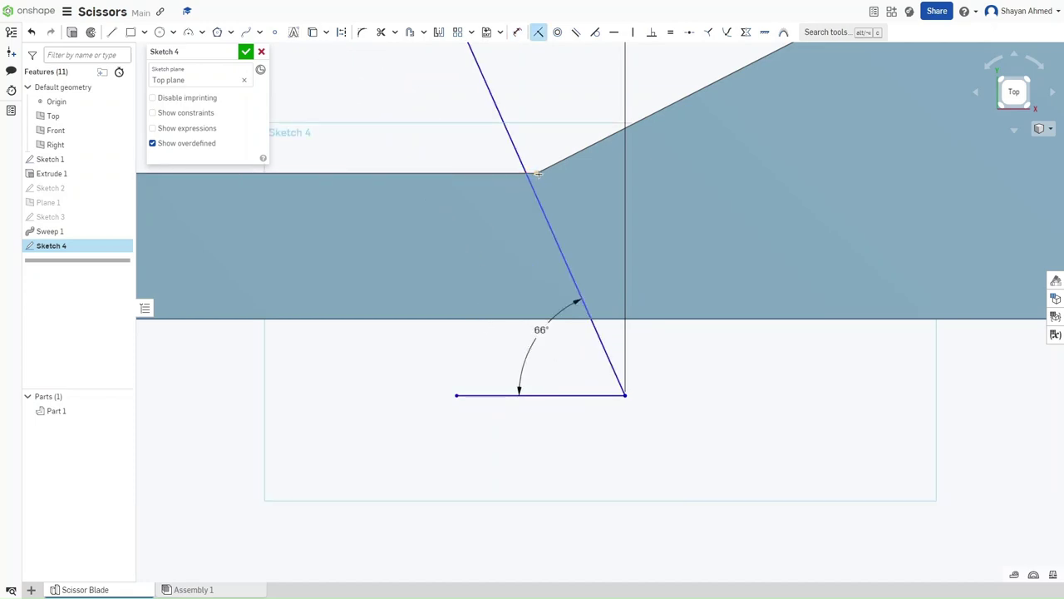
pyautogui.click(519, 158)
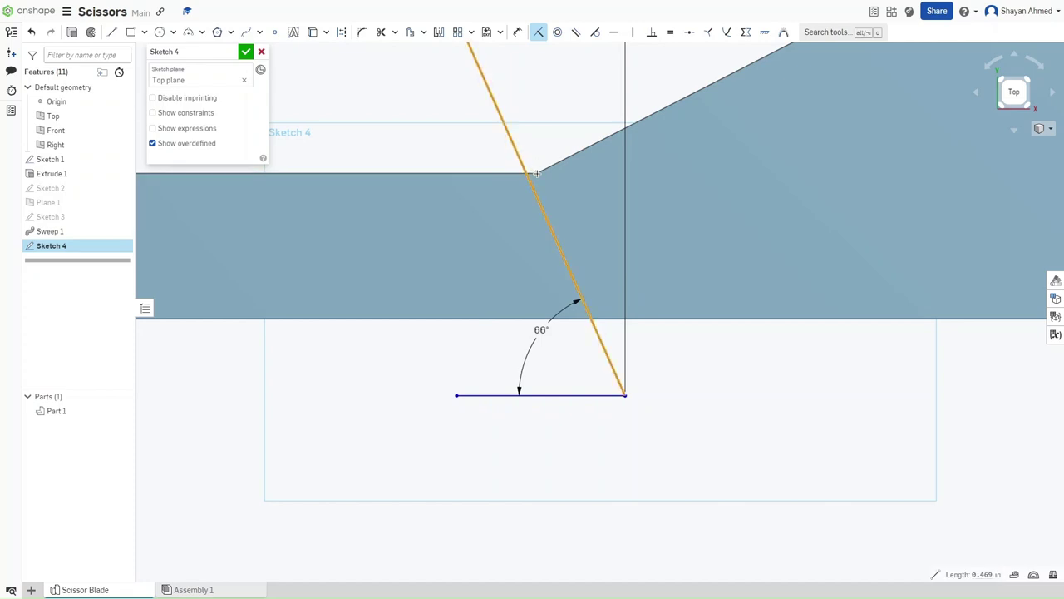
pyautogui.click(537, 173)
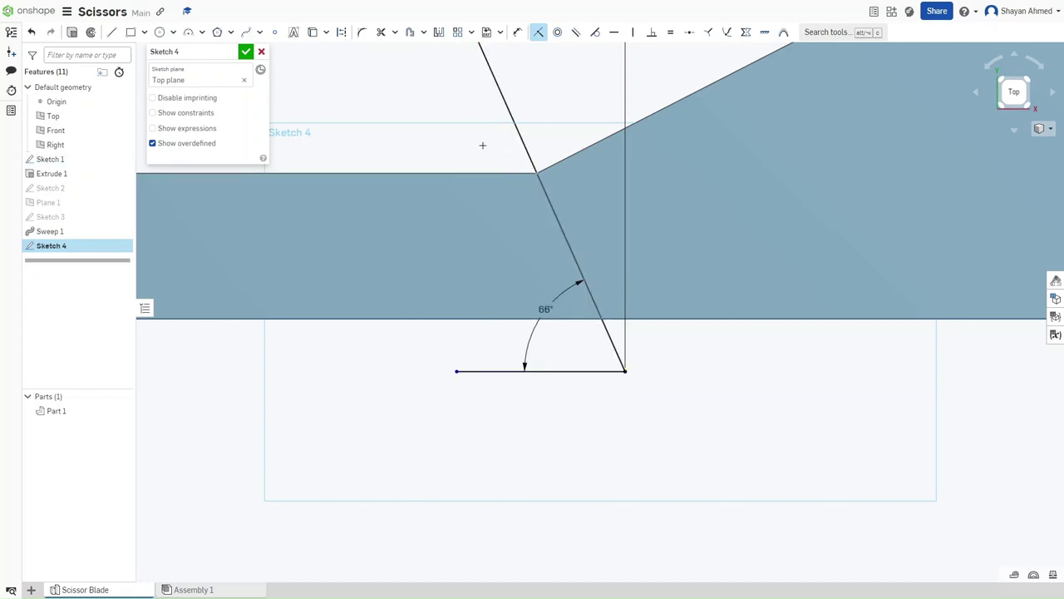
# - Draw a horizontal line from the slanted line's upper end past the shank's outer end, and set it 0.083 in above the shank's upper edge
pyautogui.scroll(-3, 556, 213)
pyautogui.moveTo(556, 214); pyautogui.dragTo(654, 302, button='middle')
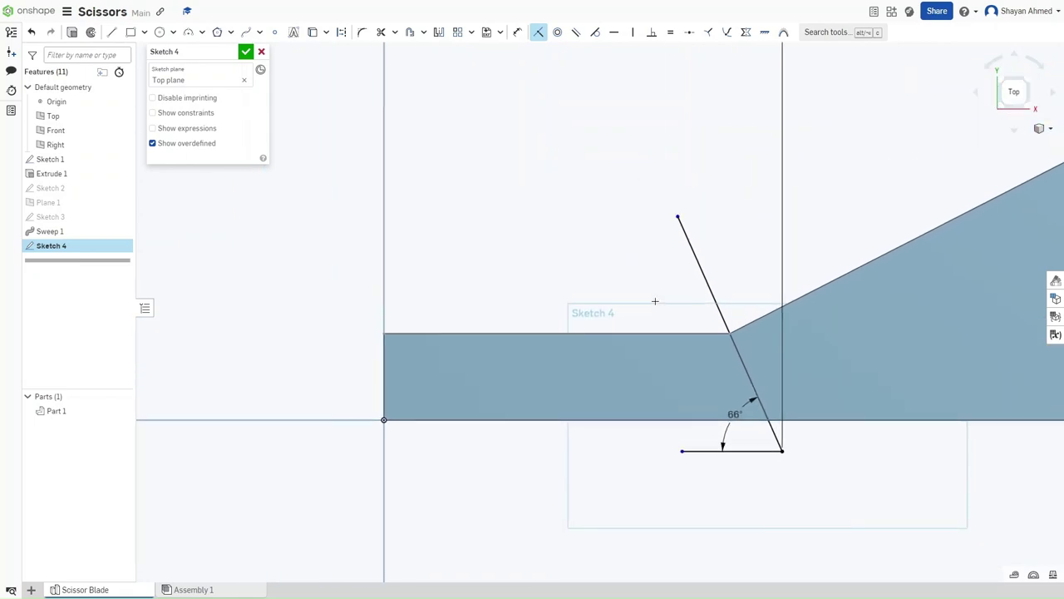
pyautogui.press('l')
pyautogui.click(676, 216)
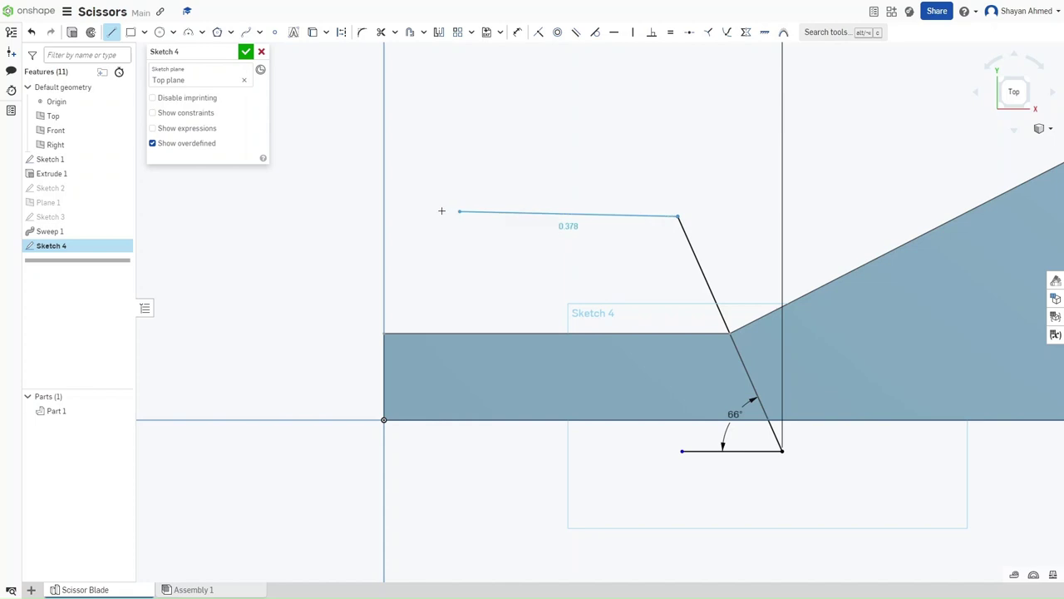
pyautogui.click(371, 216)
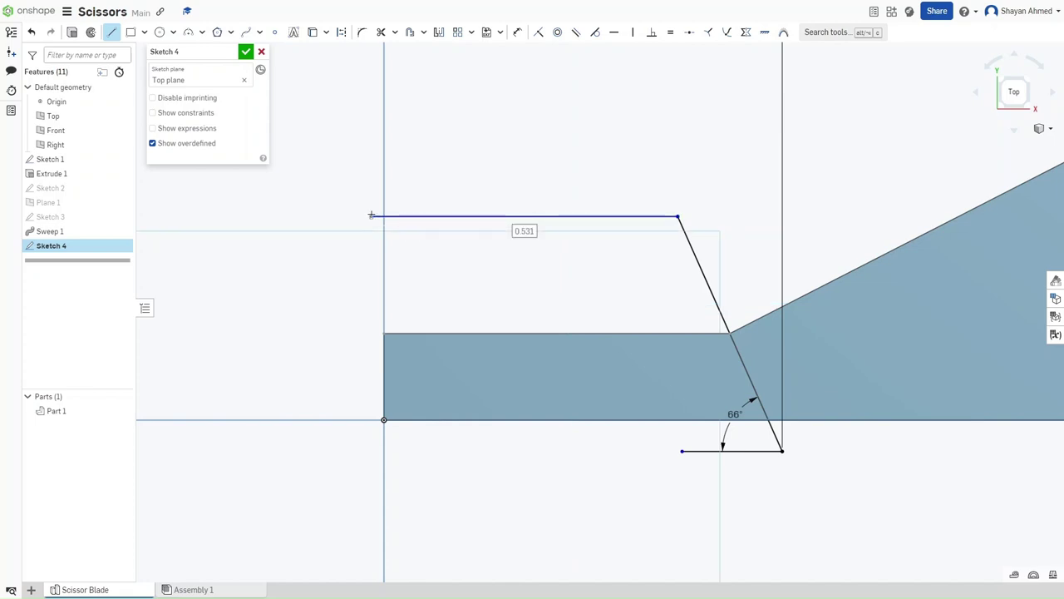
pyautogui.press('d')
pyautogui.click(424, 217)
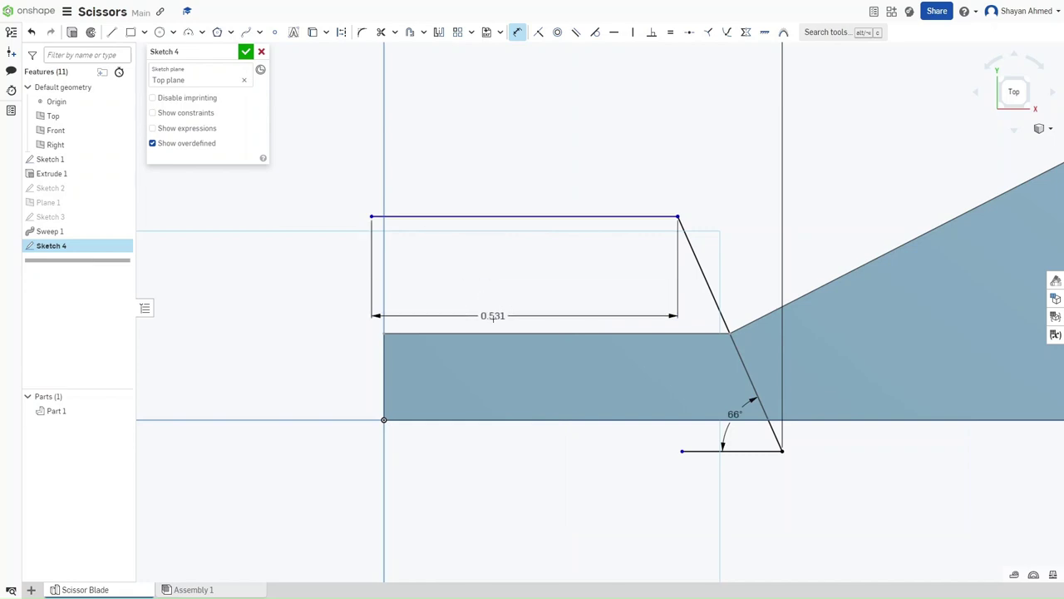
pyautogui.click(496, 333)
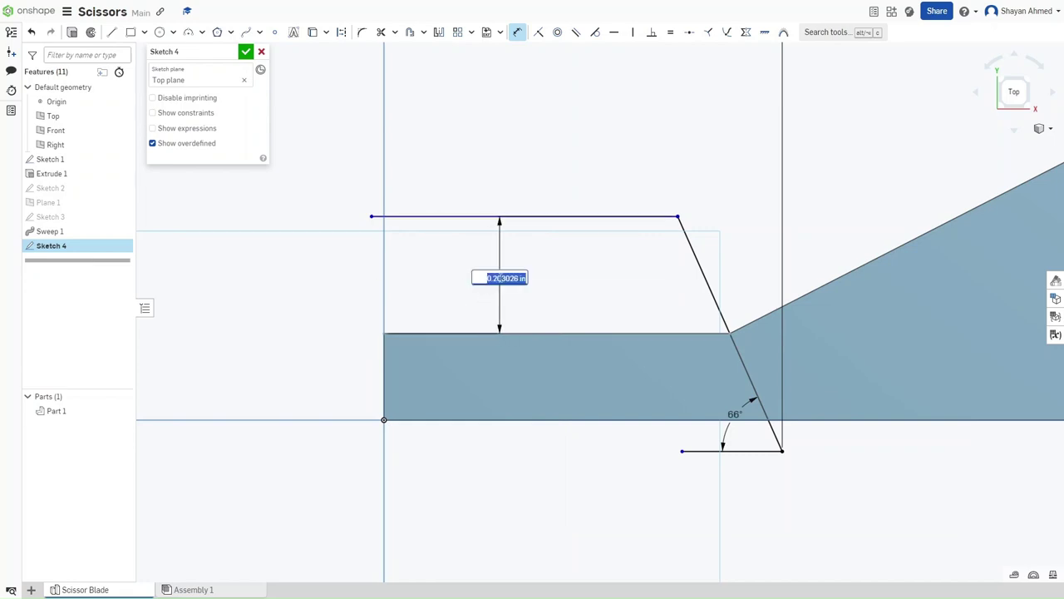
pyautogui.click(499, 278)
pyautogui.write('0.08')
pyautogui.press('Return')
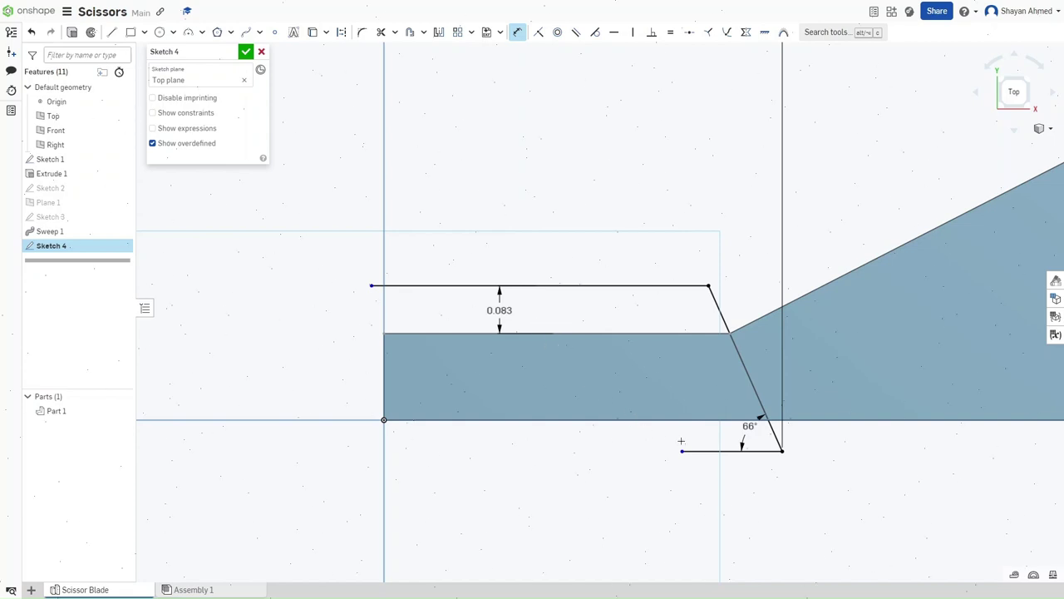
# - Draw a tangent arc of radius 1.5 in from the short line's outer end, curving down and away from the blade
pyautogui.press('l')
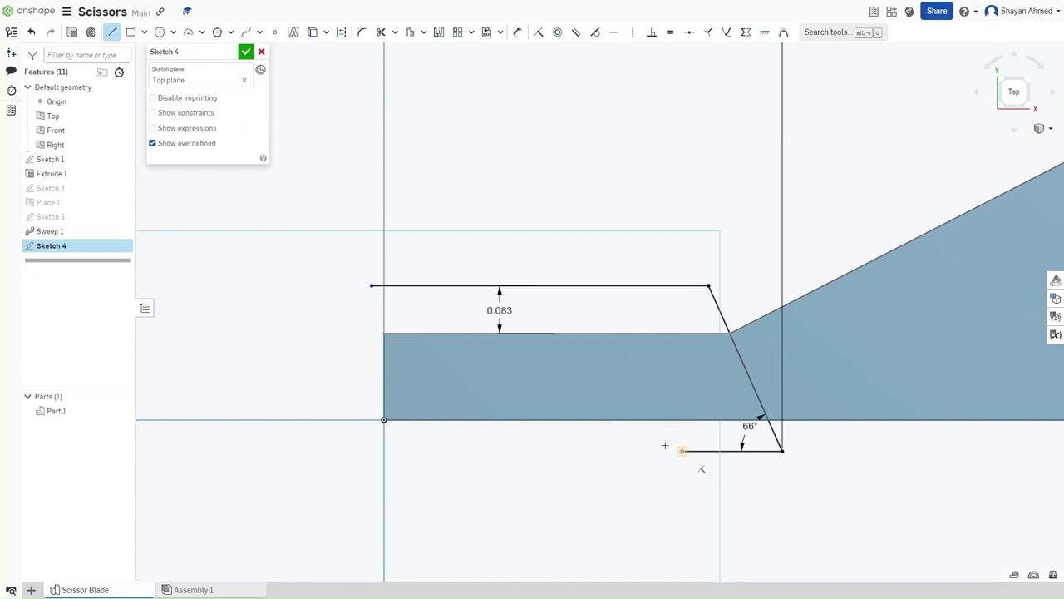
pyautogui.click(203, 33)
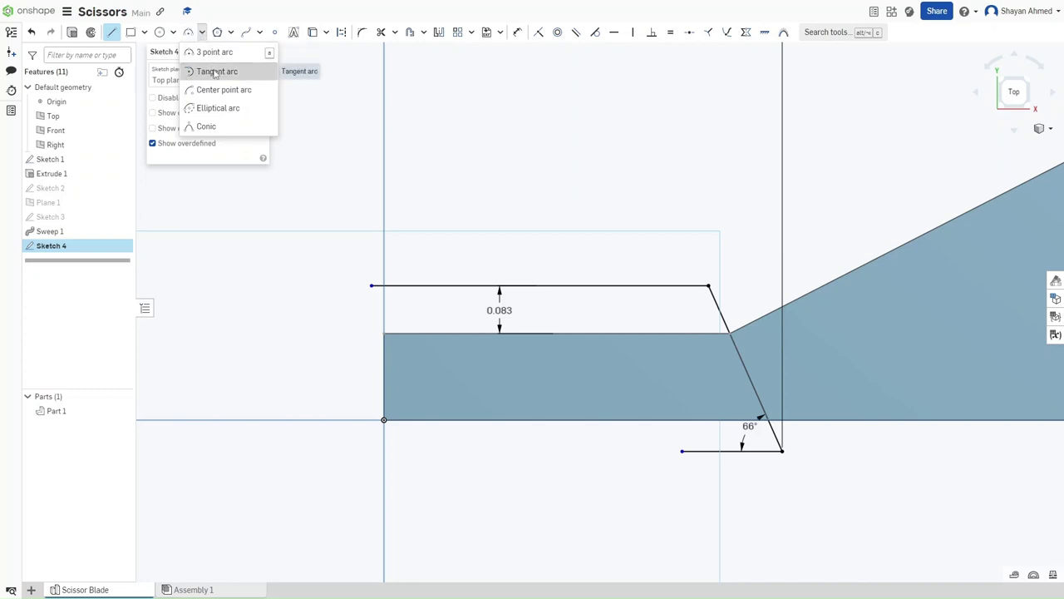
pyautogui.click(216, 72)
pyautogui.click(681, 452)
pyautogui.moveTo(452, 516); pyautogui.dragTo(573, 366, button='middle')
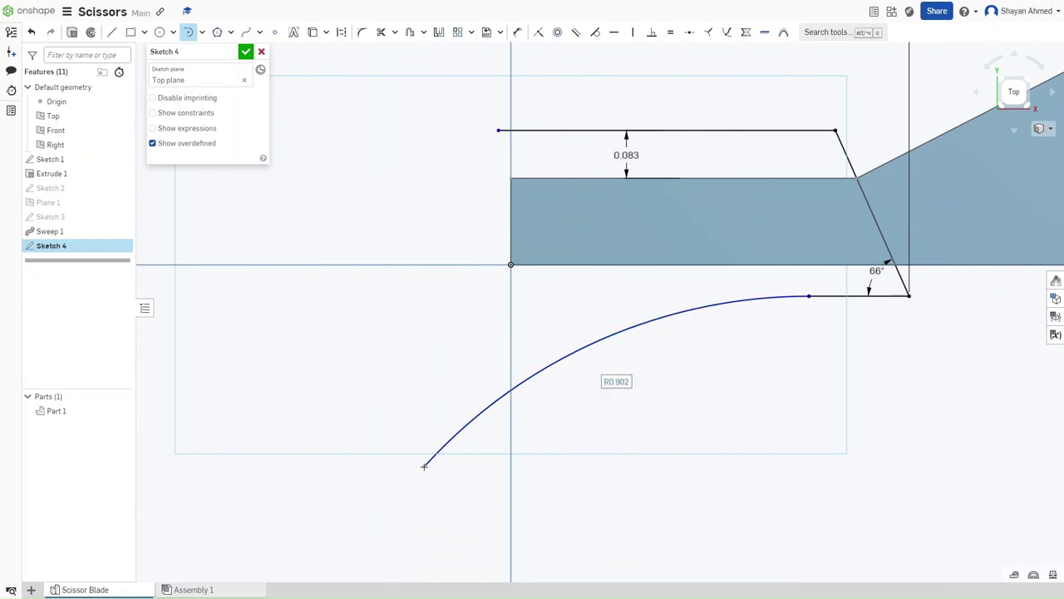
pyautogui.write('1')
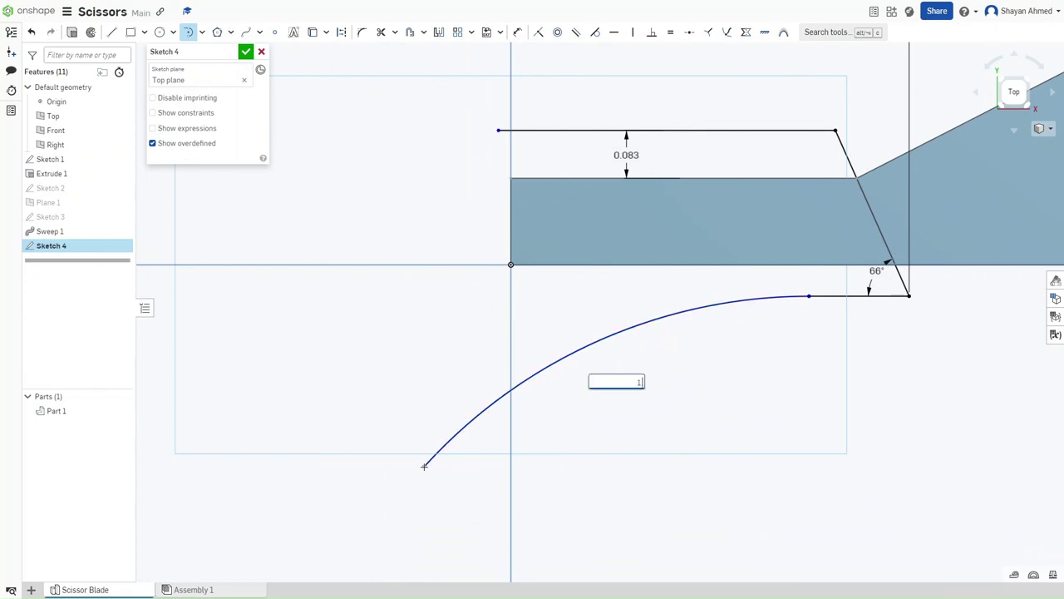
pyautogui.write('.5')
pyautogui.press('Return')
pyautogui.scroll(-5, 424, 474)
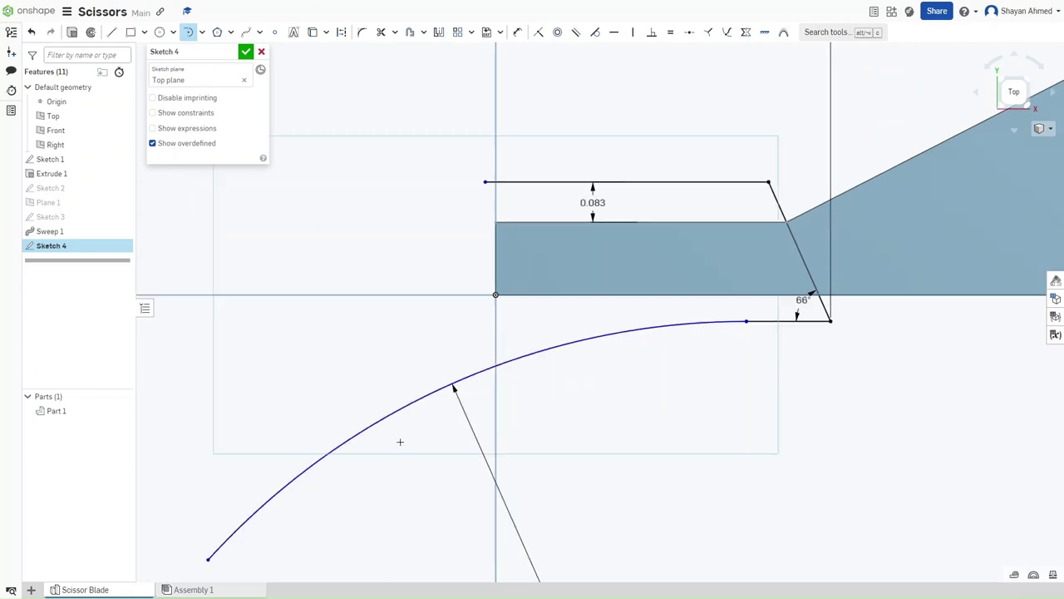
# - Draw a 0.7 in diameter circle beyond the shank's outer end for the finger hole
pyautogui.moveTo(366, 471); pyautogui.dragTo(585, 445, button='middle')
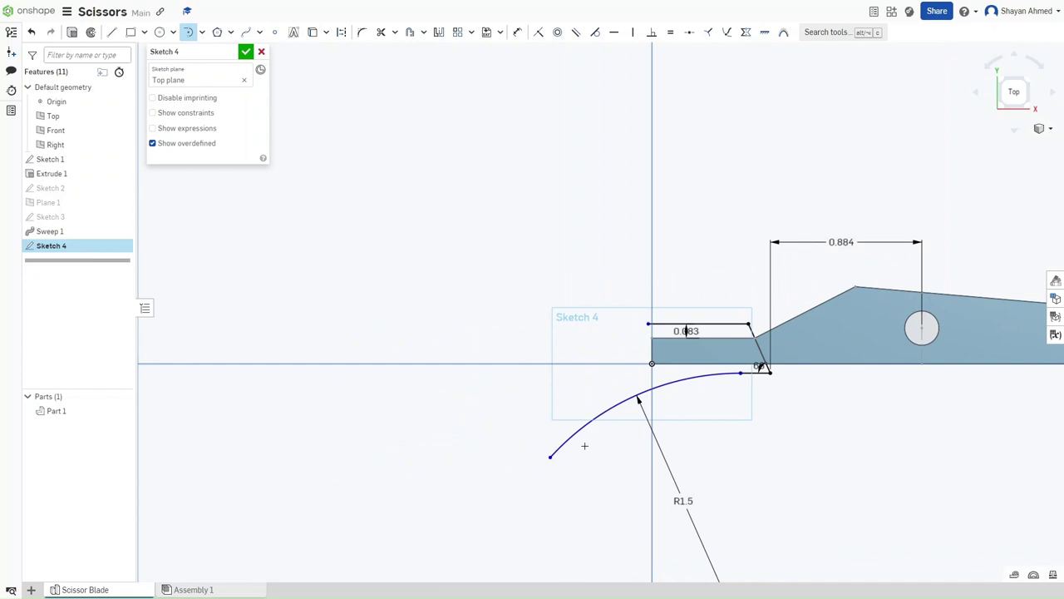
pyautogui.press('c')
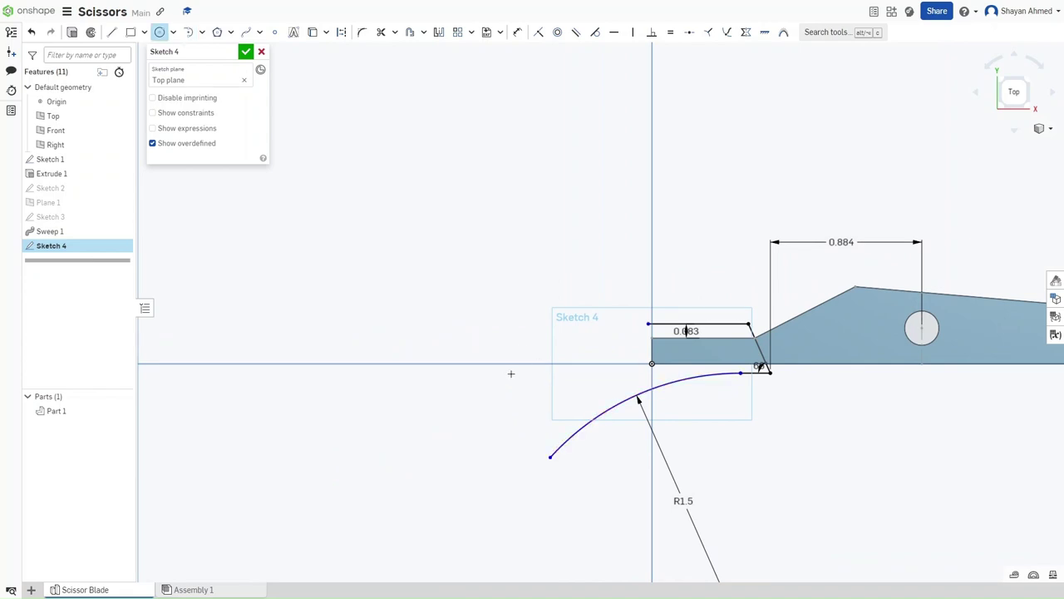
pyautogui.click(516, 374)
pyautogui.click(520, 336)
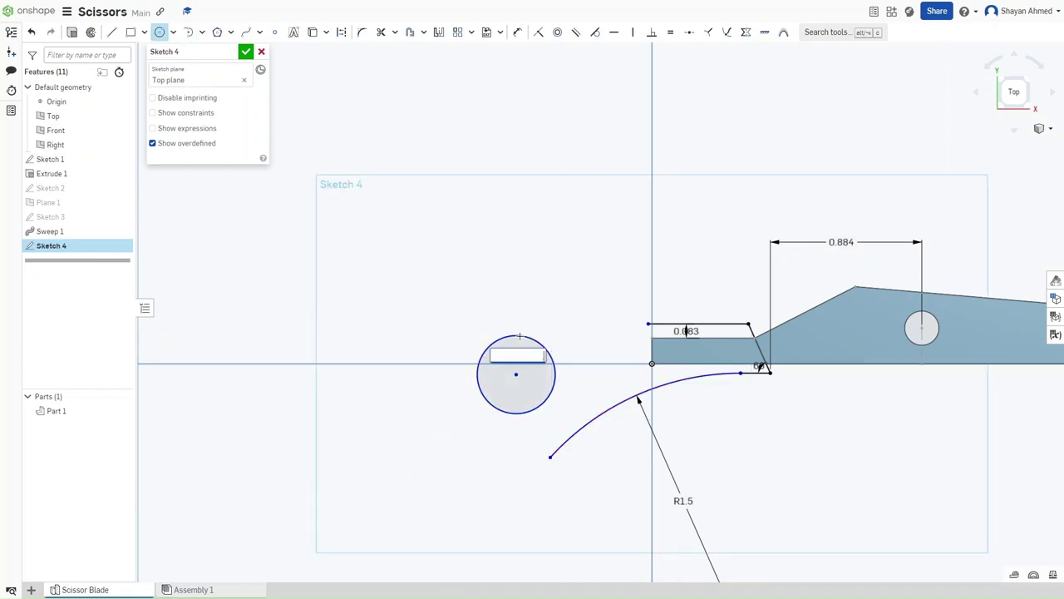
pyautogui.press('Return')
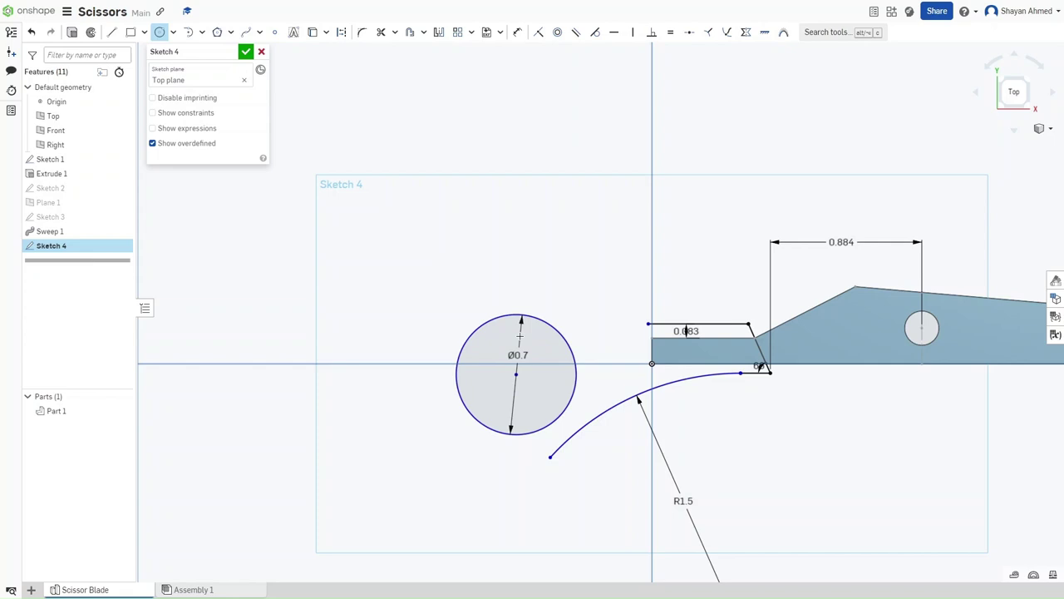
# - Set the finger-hole circle's center 0.1 in vertically below the short horizontal line
pyautogui.press('d')
pyautogui.click(740, 373)
pyautogui.click(771, 371)
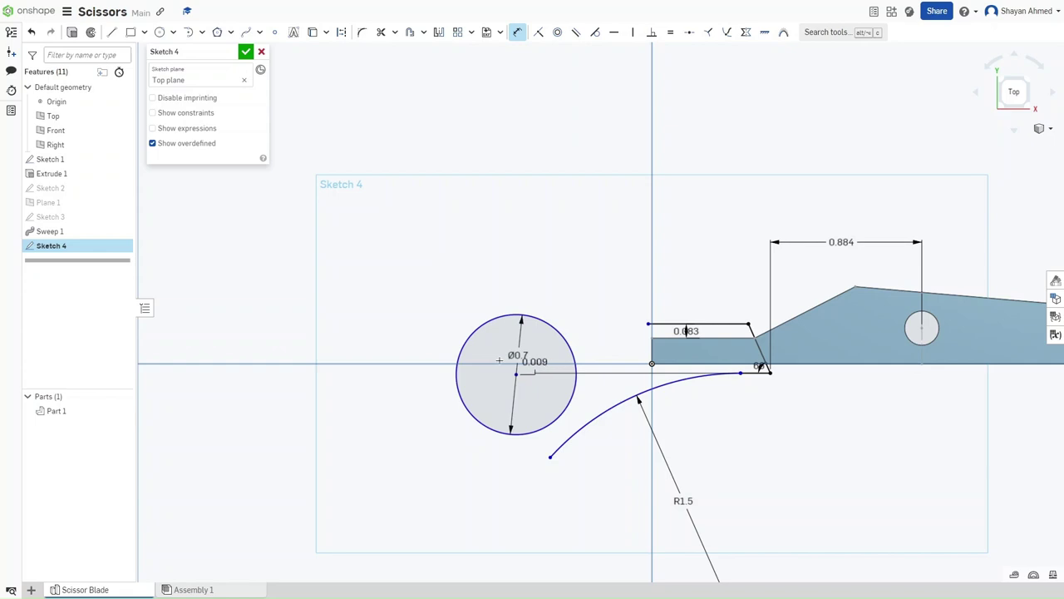
pyautogui.click(394, 379)
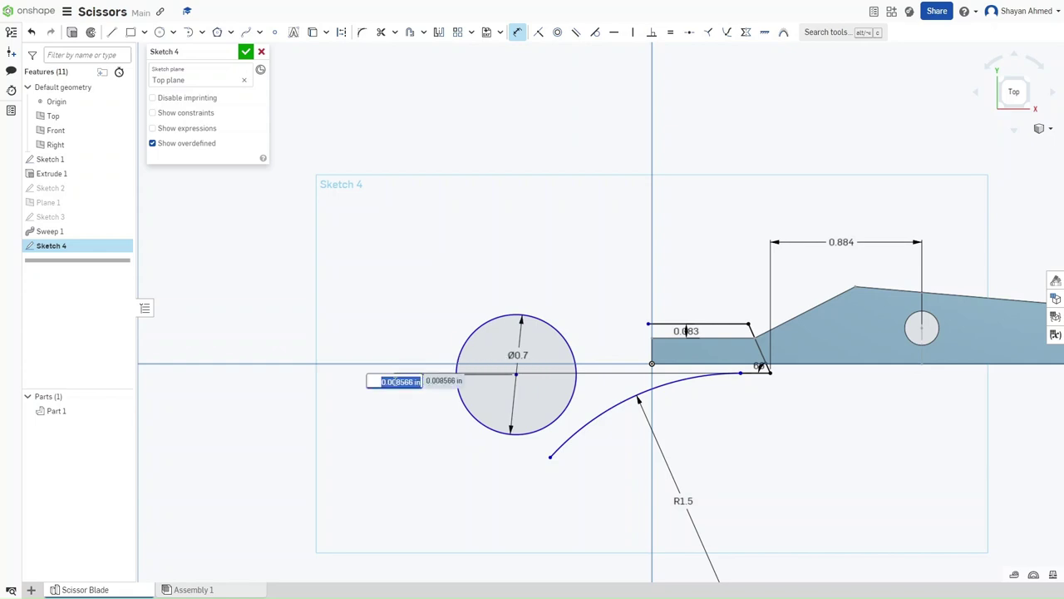
pyautogui.press('BackSpace')
pyautogui.write('.1')
pyautogui.press('Return')
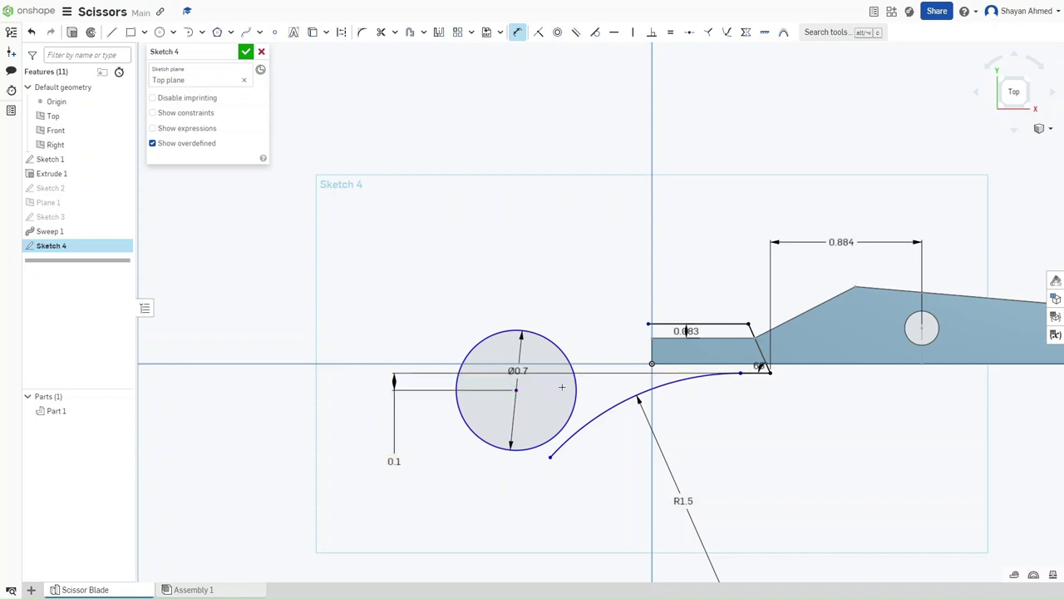
# - Set the horizontal distance between the finger-hole circle's center and the blade hole's center to 2.4 in
pyautogui.click(922, 328)
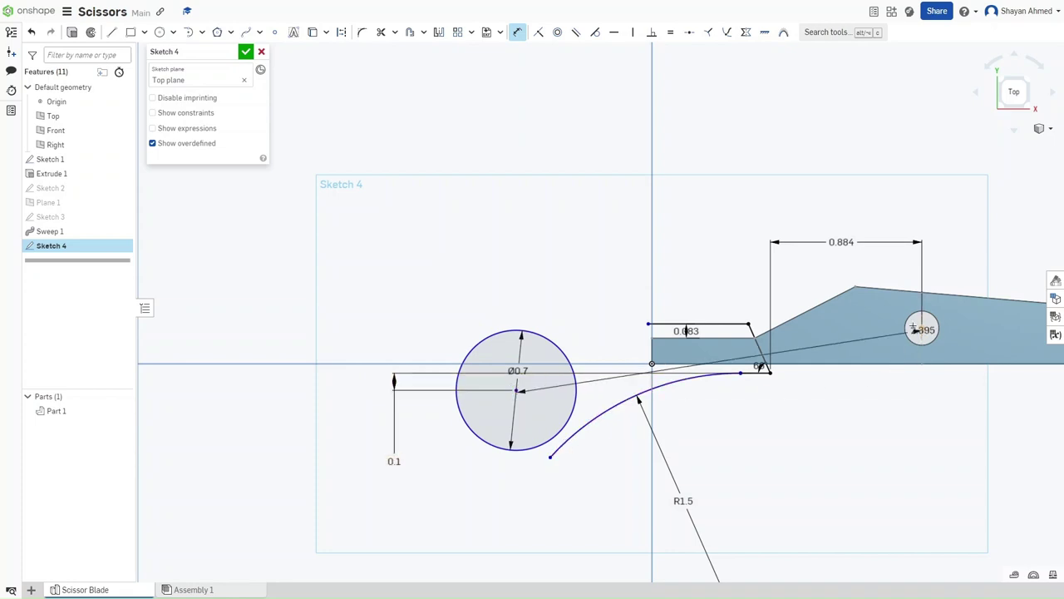
pyautogui.click(686, 177)
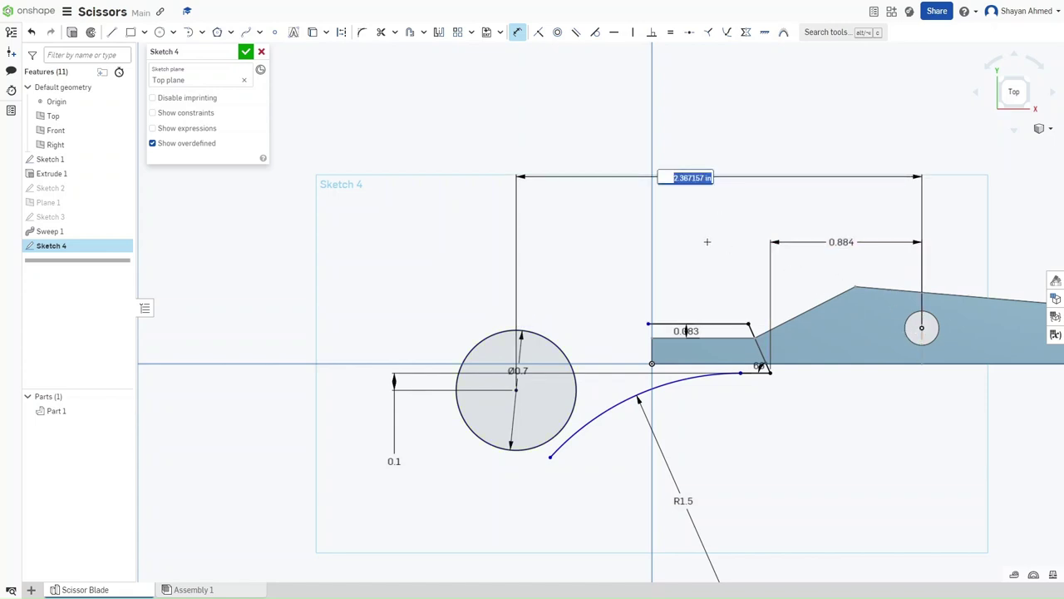
pyautogui.write('2.4')
pyautogui.press('Return')
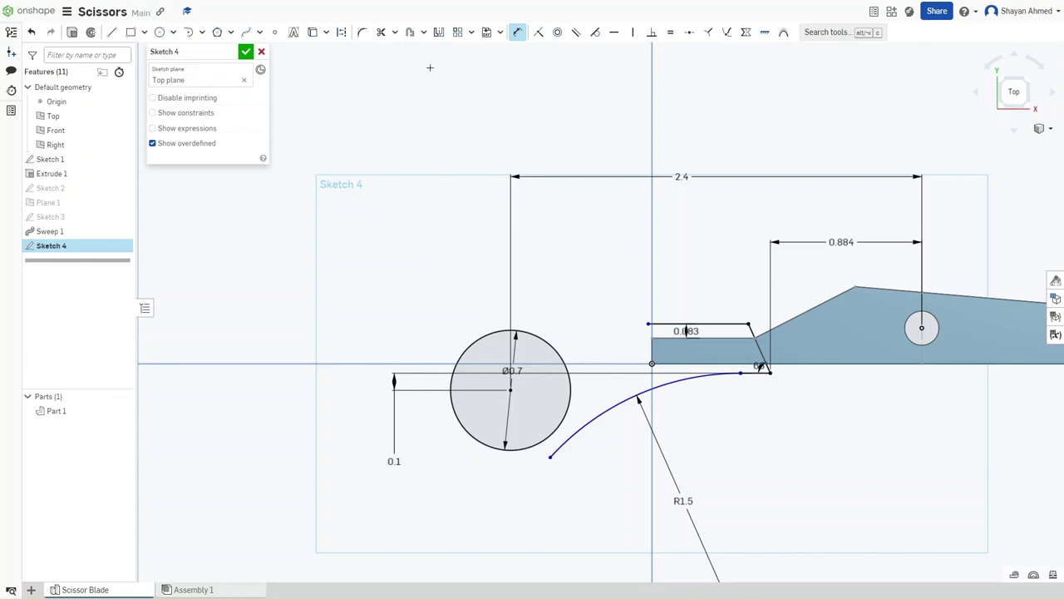
# - Offset the finger-hole circle outward by 0.3 in to form the handle ring
pyautogui.click(410, 32)
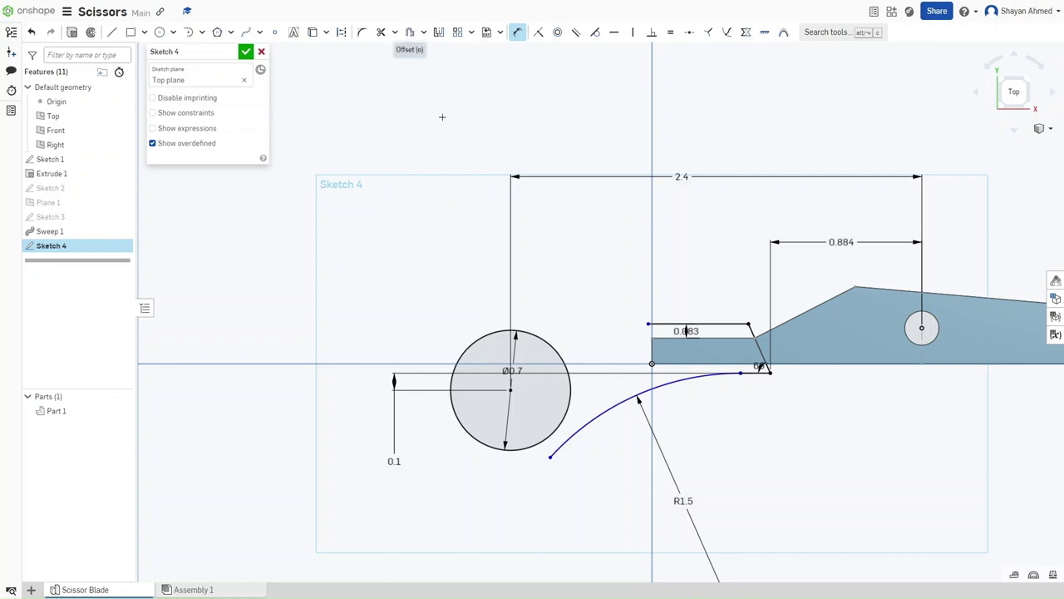
pyautogui.click(480, 339)
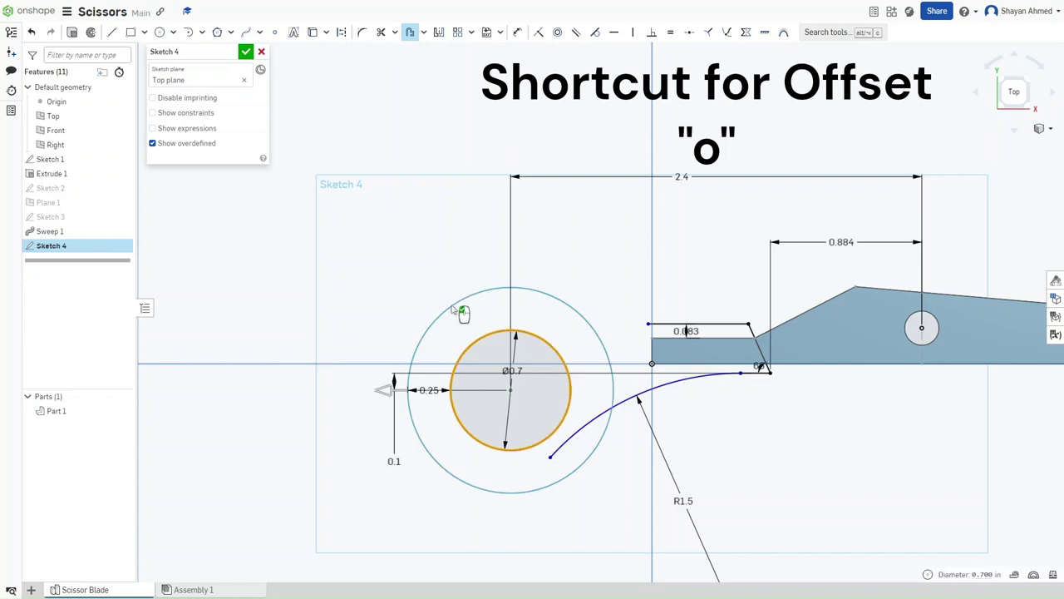
pyautogui.click(430, 390)
pyautogui.press('BackSpace')
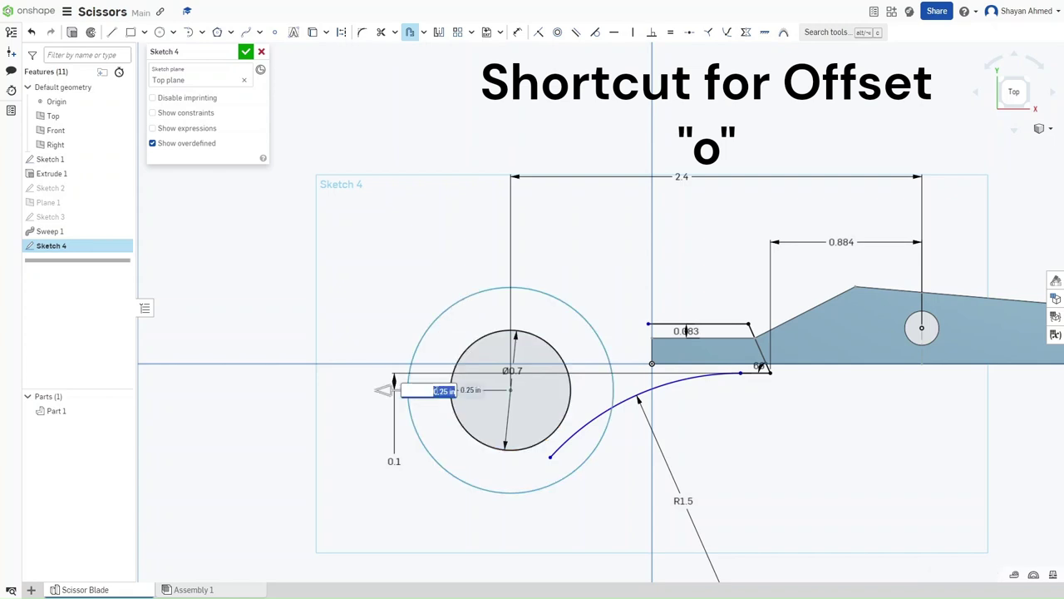
pyautogui.write('0.3')
pyautogui.press('Return')
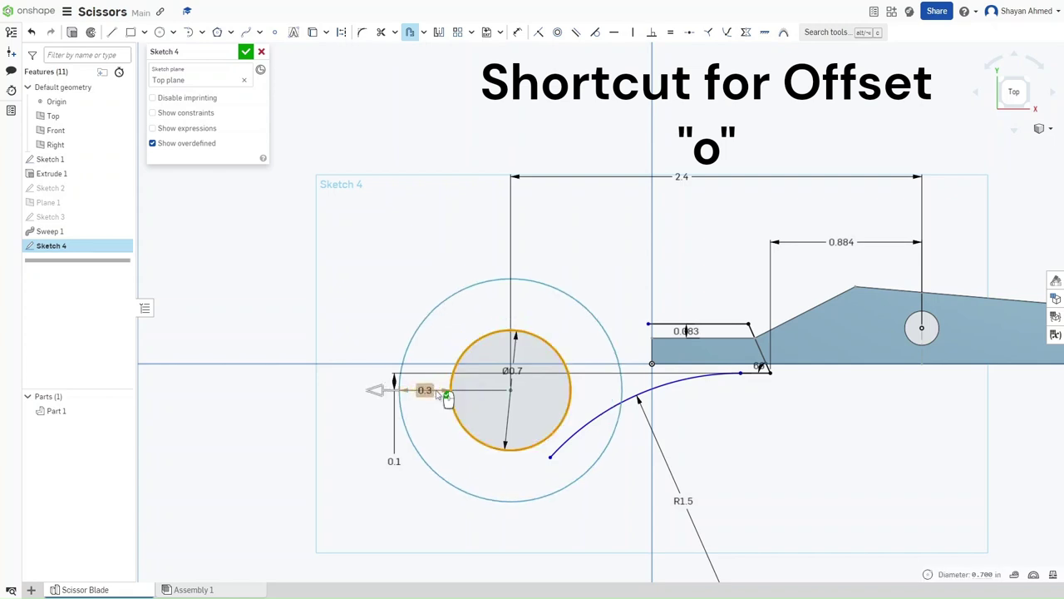
pyautogui.click(390, 337)
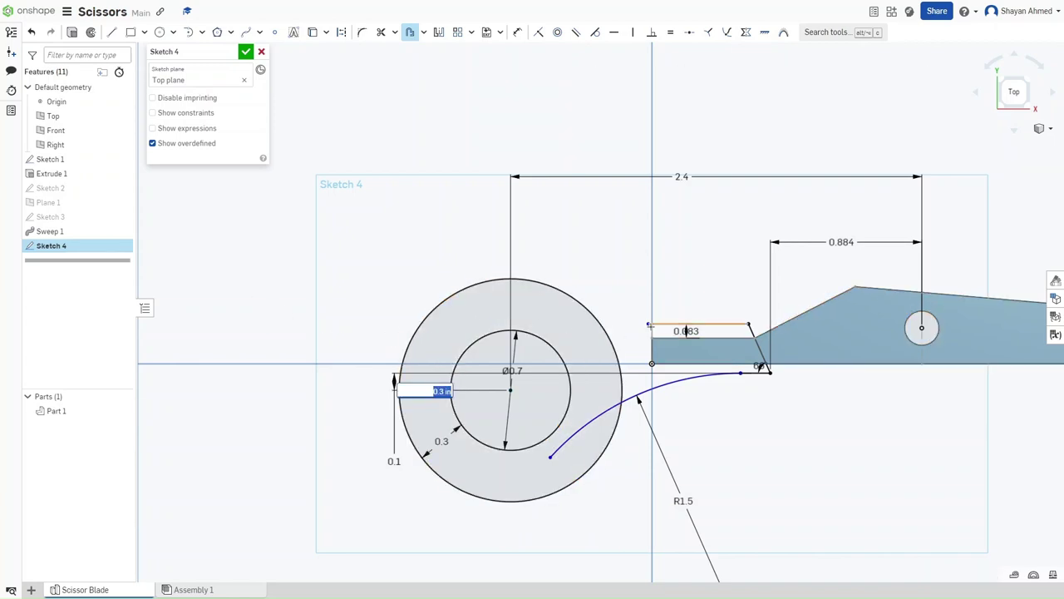
# - Extend the free end of the upper horizontal line until it crosses into the handle ring
pyautogui.scroll(5, 648, 323)
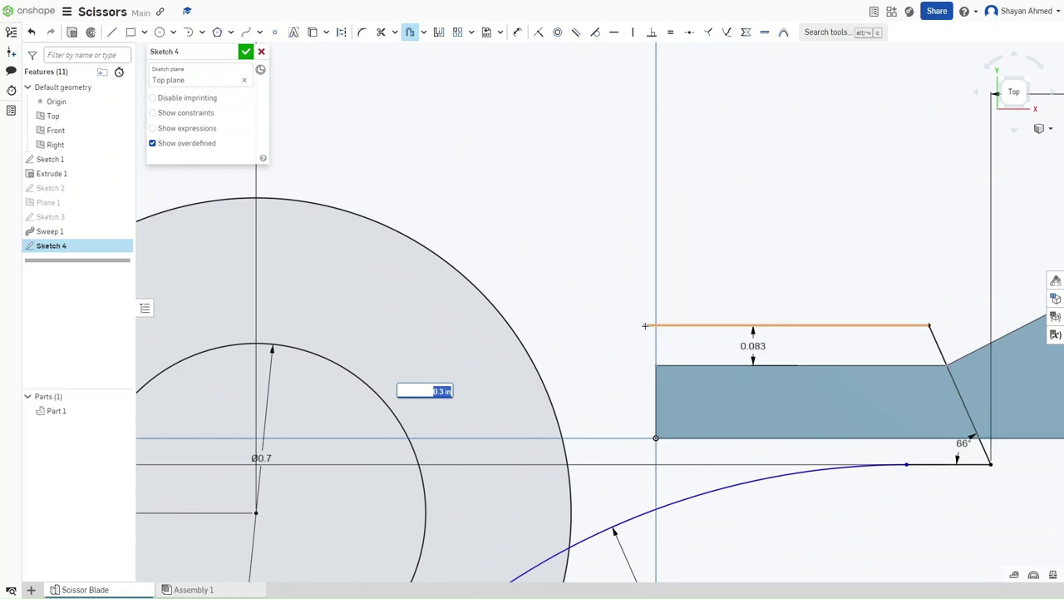
pyautogui.click(645, 325)
pyautogui.press('Escape')
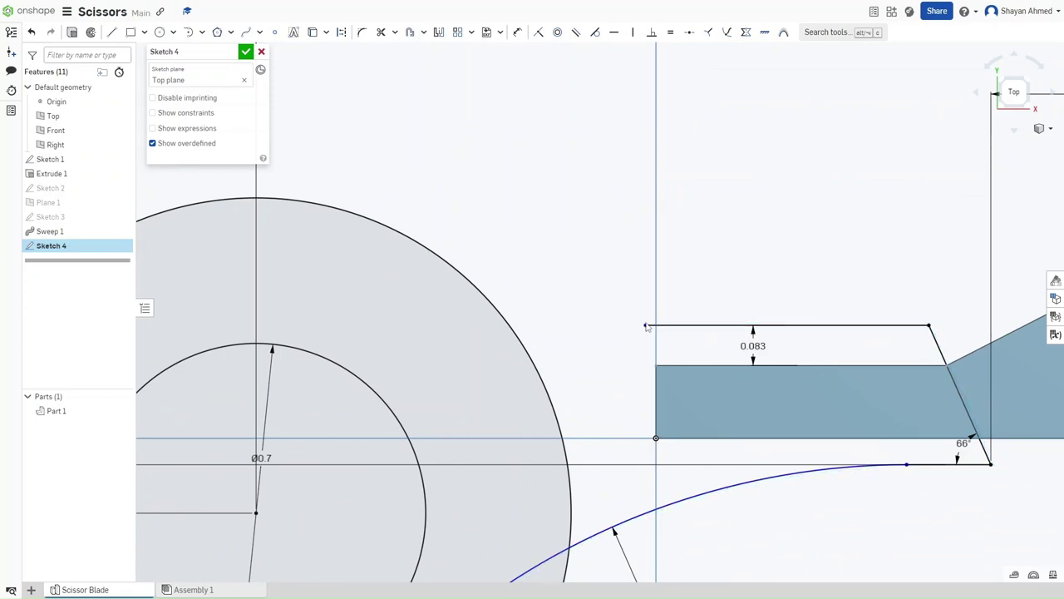
pyautogui.moveTo(645, 325); pyautogui.dragTo(460, 324)
# - Trim the arc and the upper line inside the ring, and the outer circle's segment between them
pyautogui.scroll(-5, 495, 310)
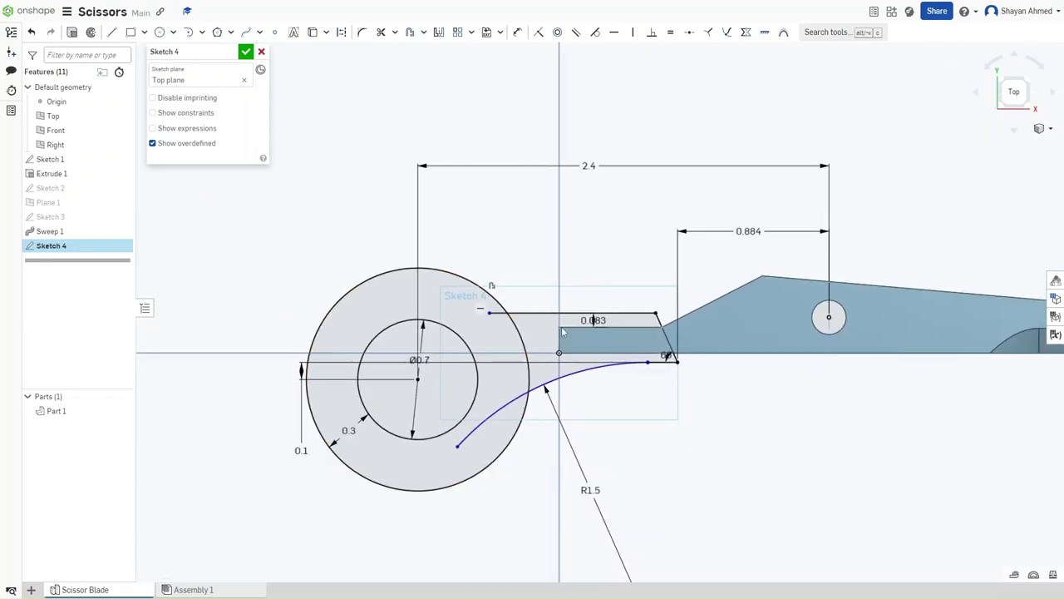
pyautogui.scroll(5, 561, 326)
pyautogui.press('m')
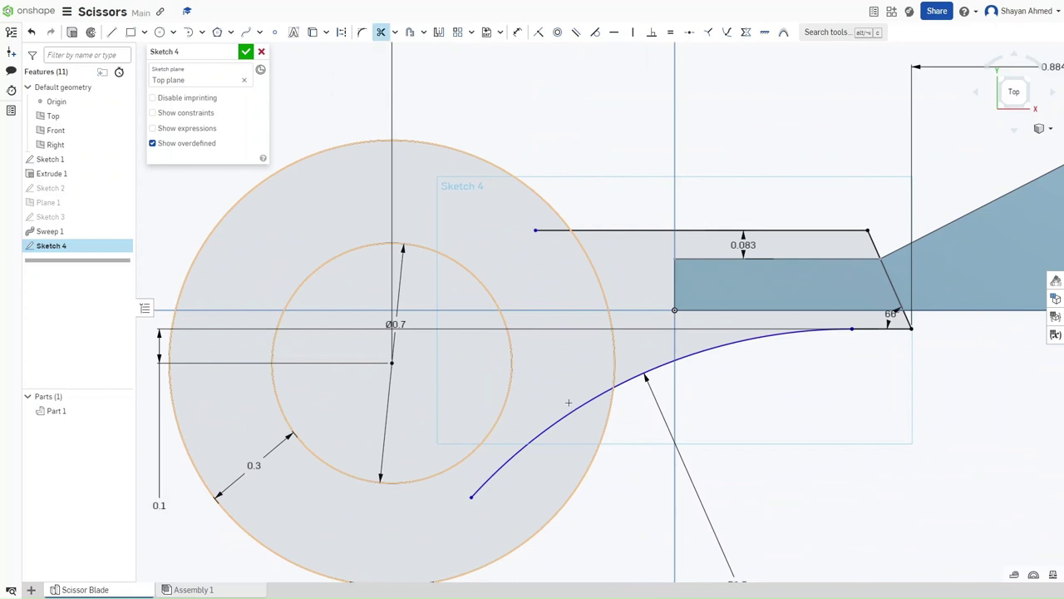
pyautogui.click(582, 409)
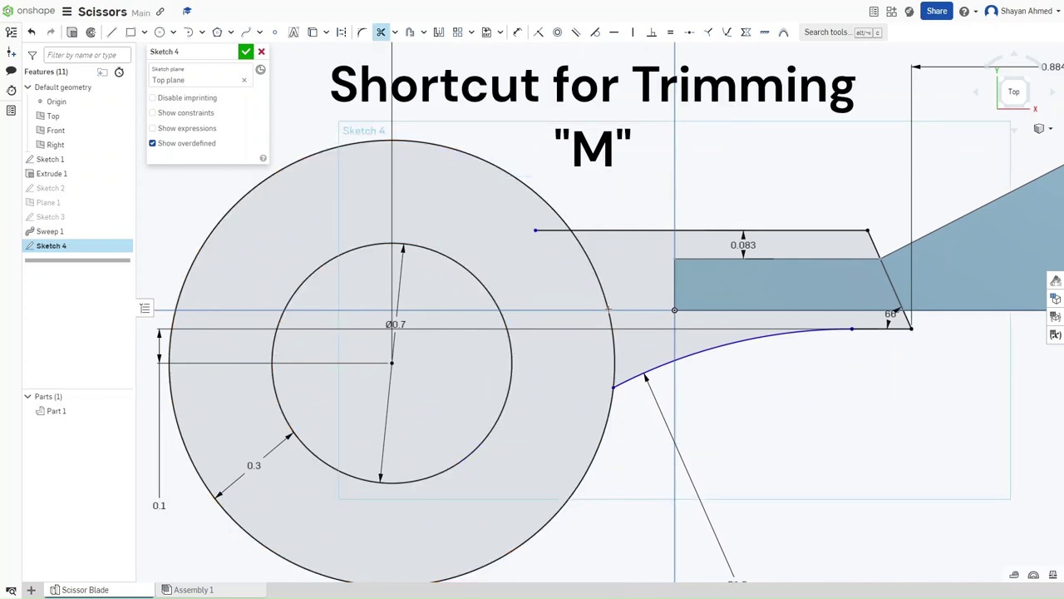
pyautogui.click(608, 314)
pyautogui.click(548, 229)
pyautogui.scroll(-3, 547, 345)
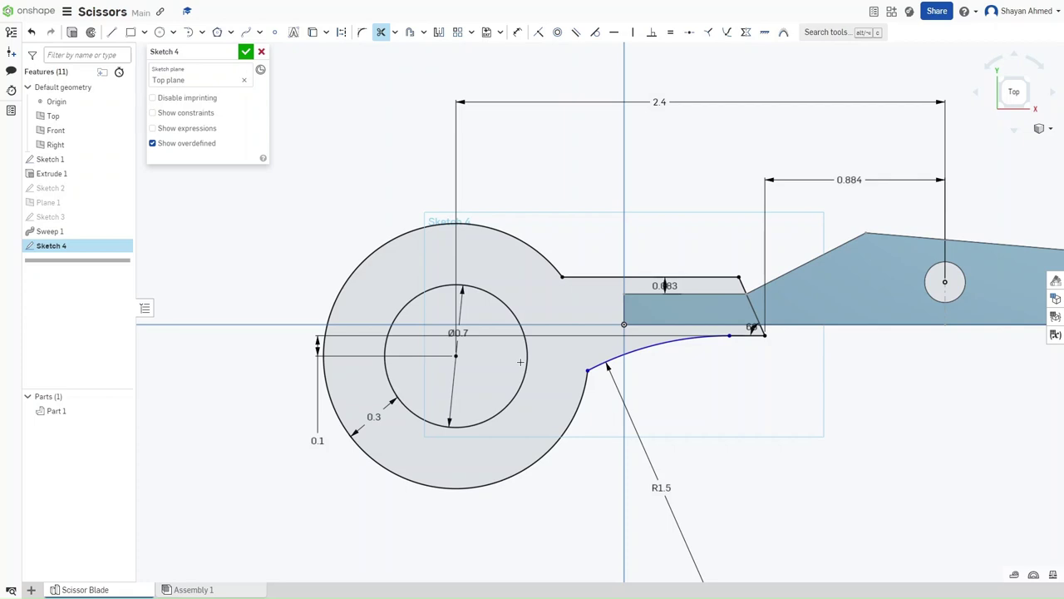
# - Start a blind Extrude of the handle profile, added to the blade part, and open its depth for editing
pyautogui.hotkey('shift', 'e')
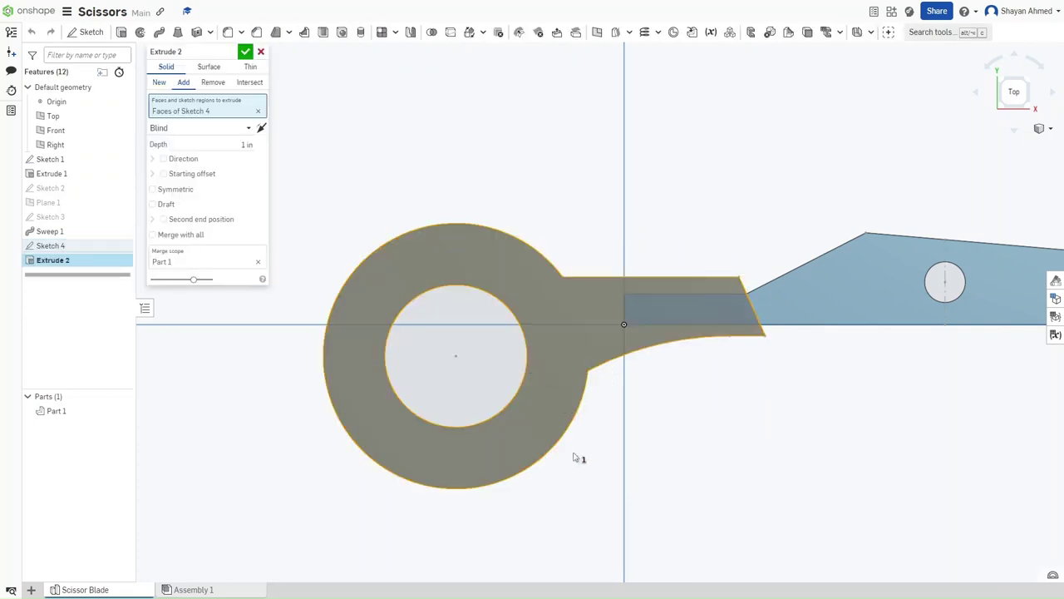
pyautogui.moveTo(574, 471); pyautogui.dragTo(549, 406, button='right')
pyautogui.click(179, 141)
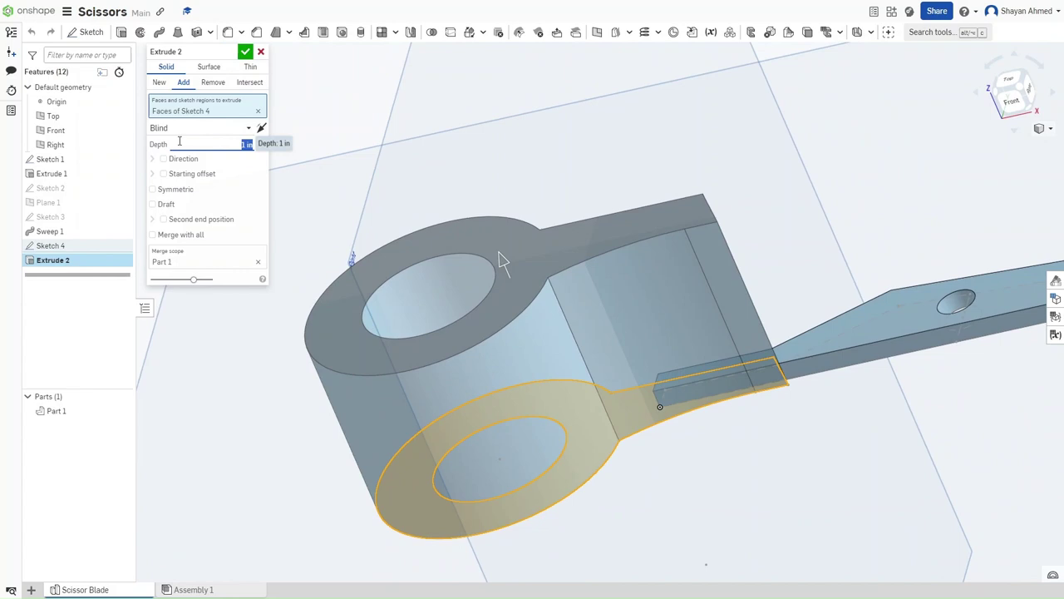